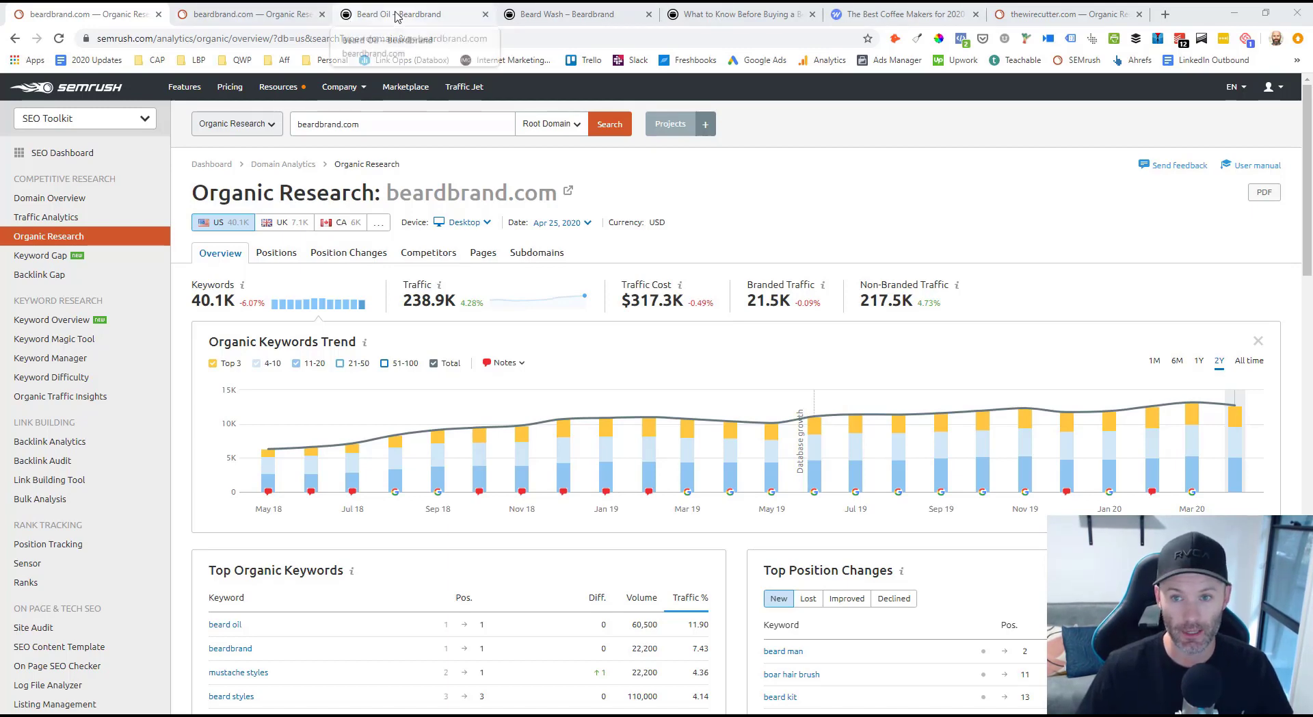
Step: View Beardbrand's beard oil and beard wash product pages and return to the beardbrand.com organic research overview
click(396, 17)
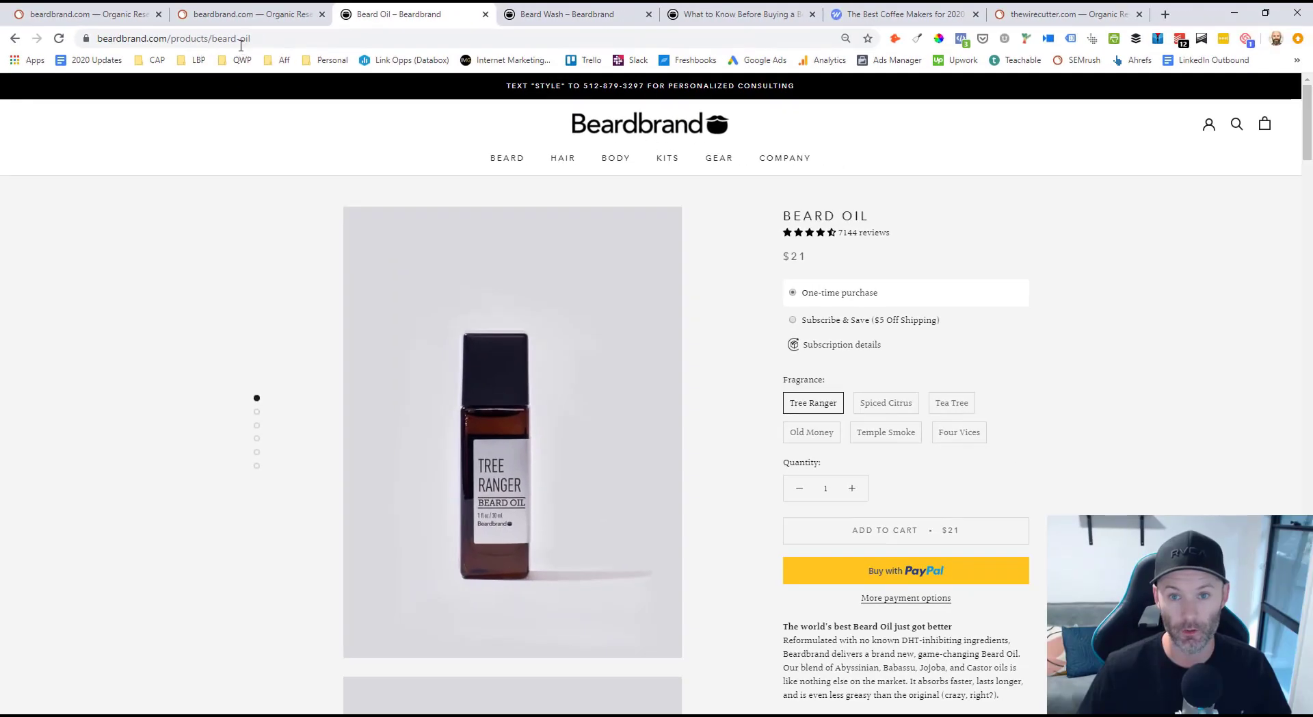
click(542, 21)
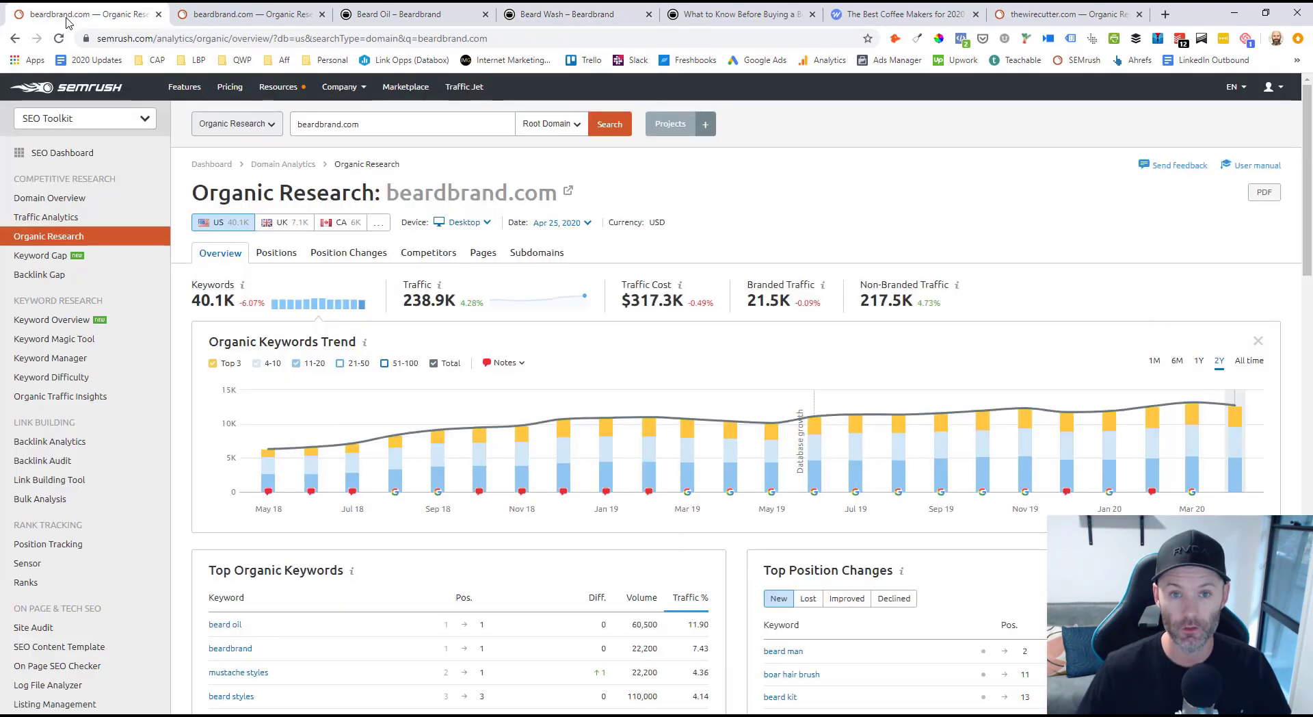
click(70, 20)
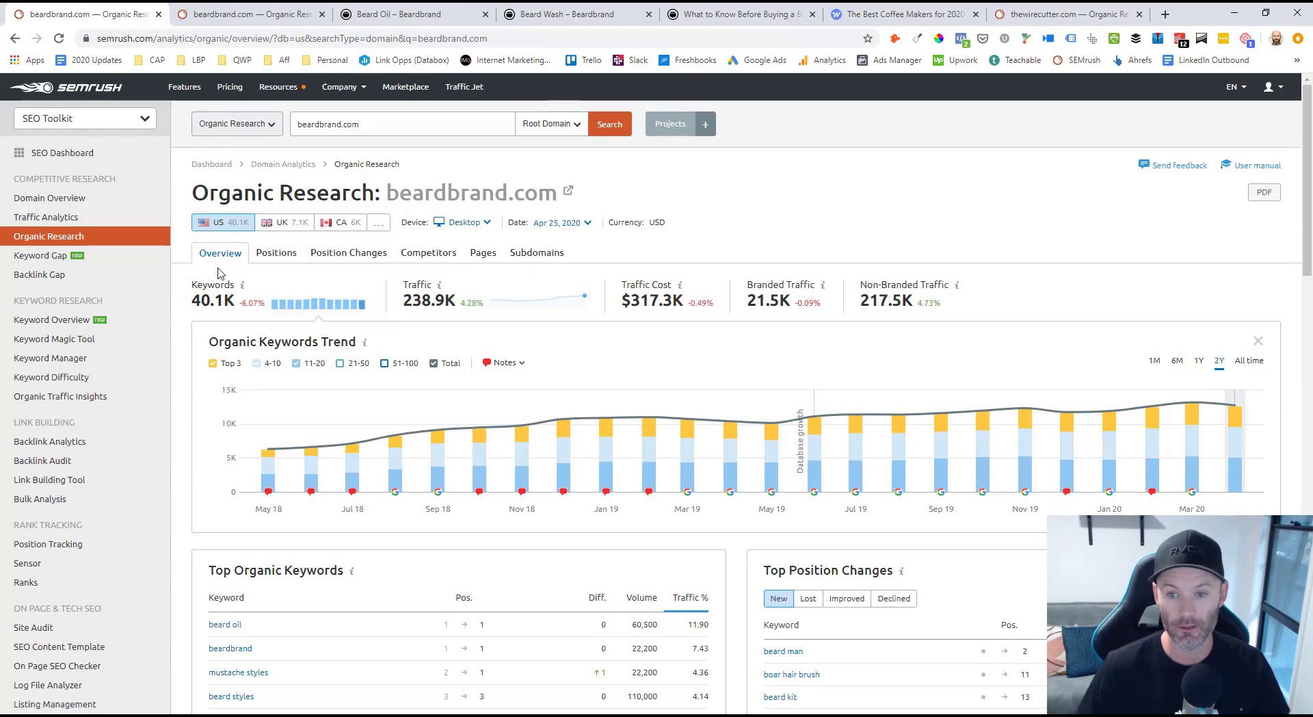
Step: Open beardbrand.com's organic positions and check the advanced filters for URLs containing /products and word count greater than 1
click(274, 257)
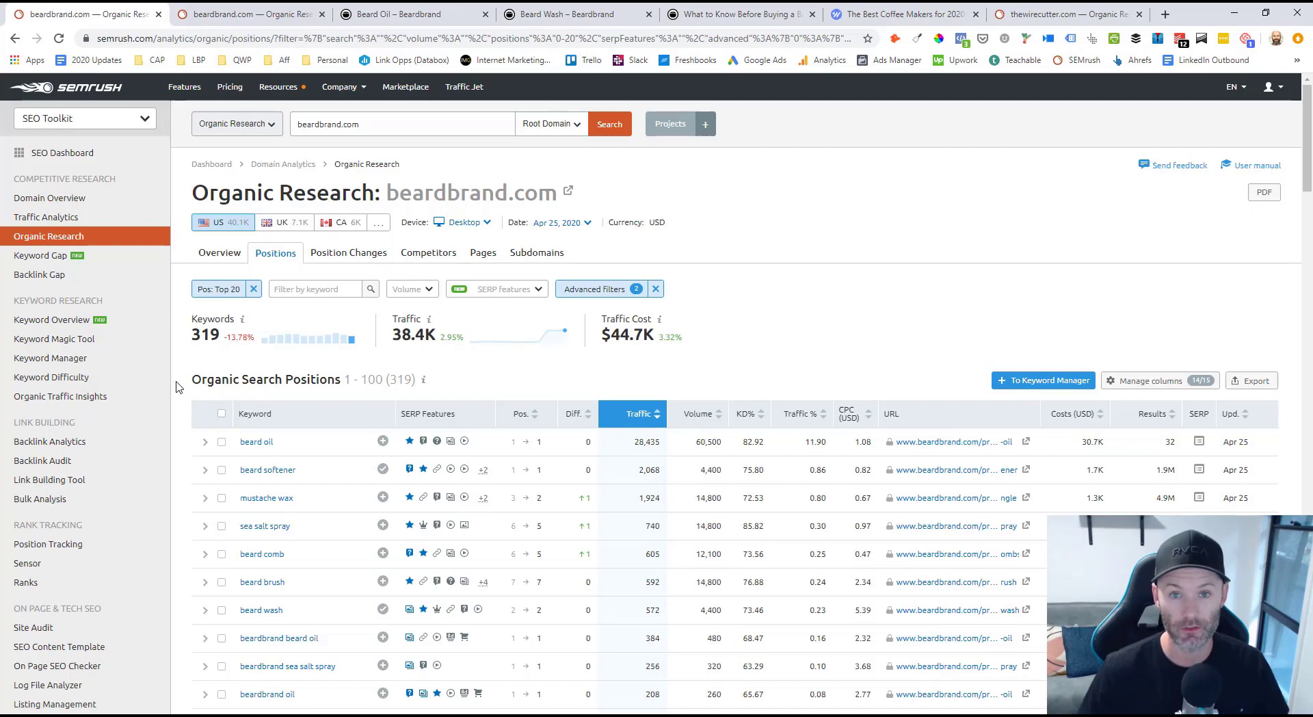
click(593, 290)
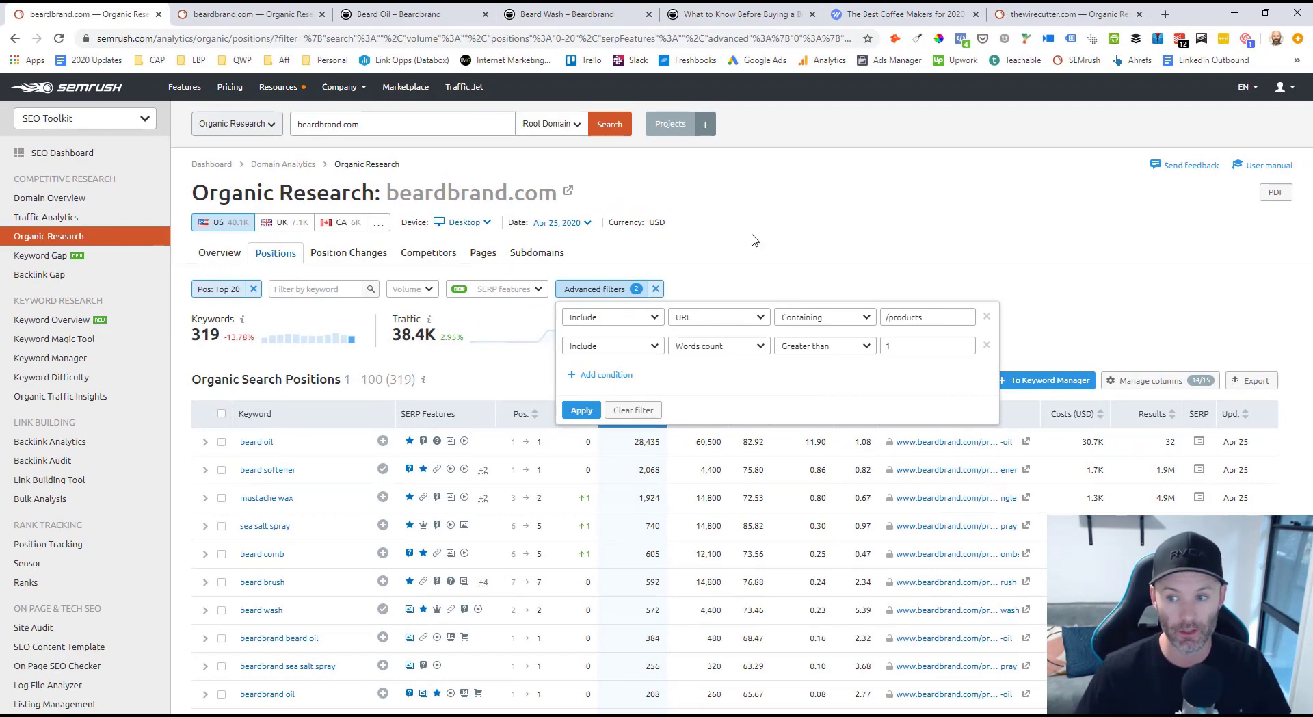
click(736, 247)
Step: Select the beard oil and beard softener keywords in the product-page positions list
scroll(254, 358, down, 3)
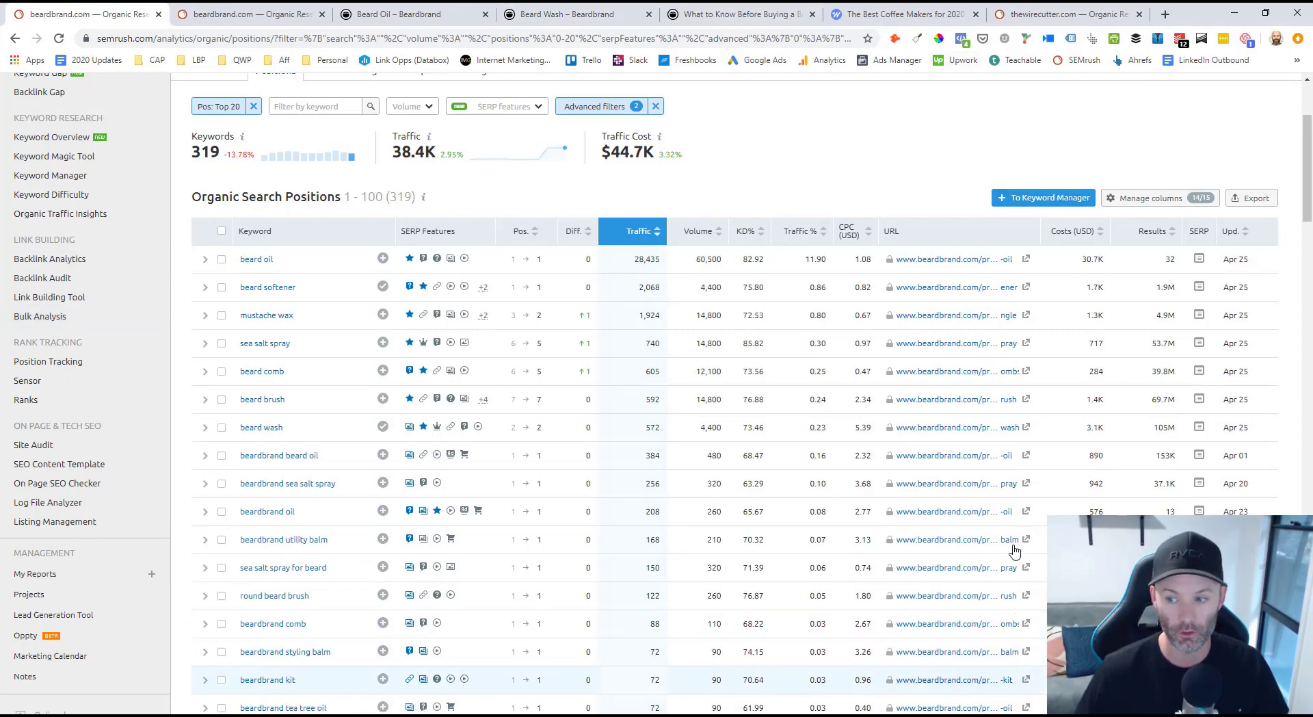
click(221, 261)
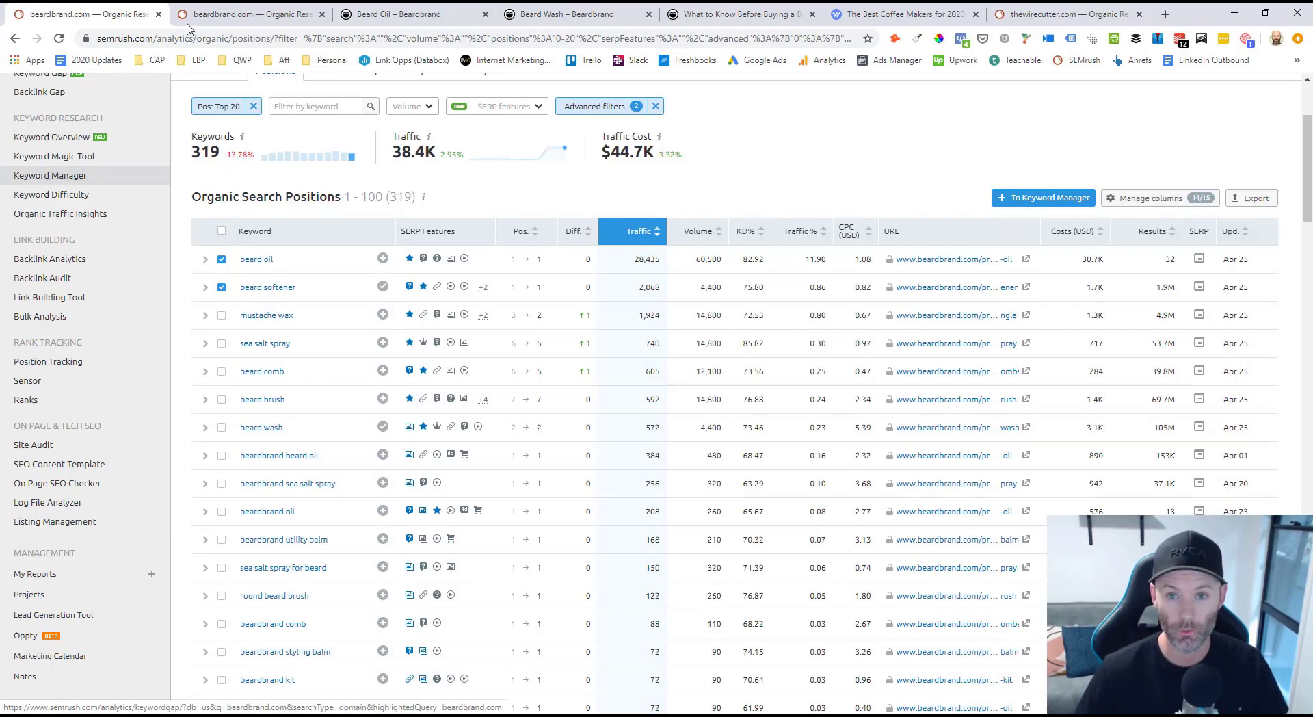
Step: View the beard straightener blog article and check the beardbrand.com position filters for URLs containing /blogs/ and word count greater than 2
click(696, 19)
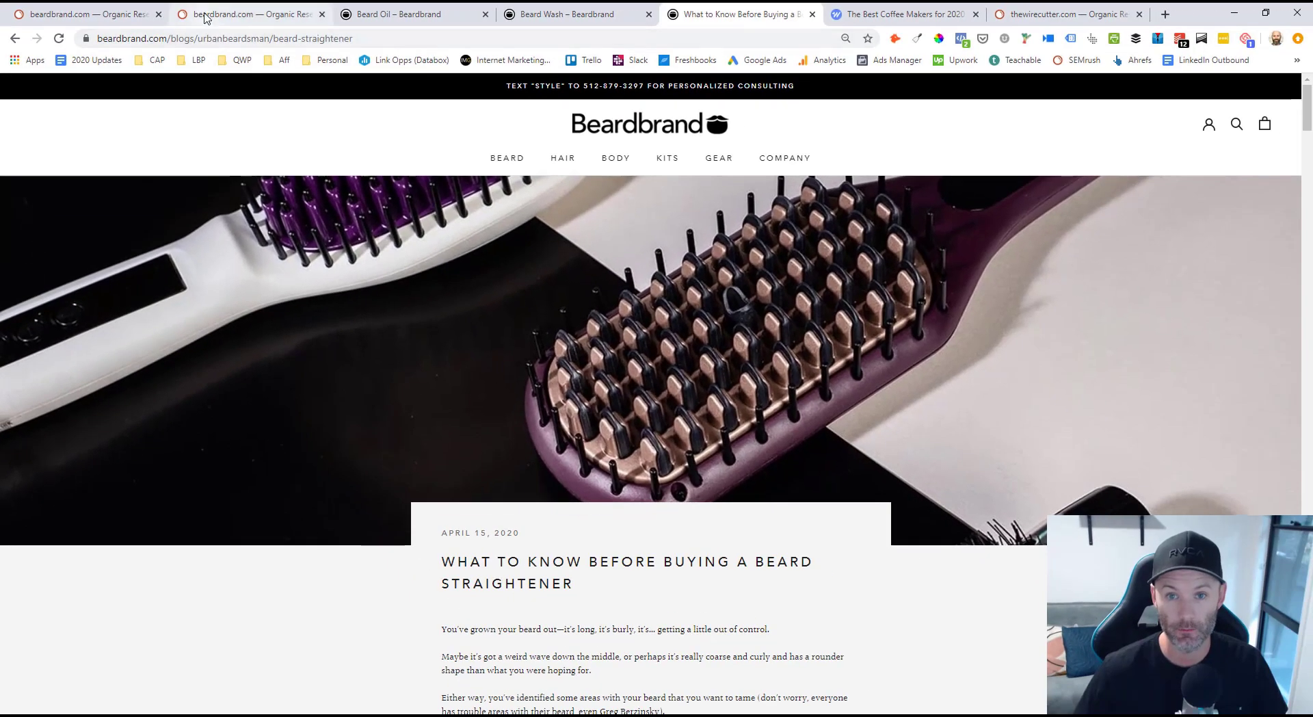
click(636, 42)
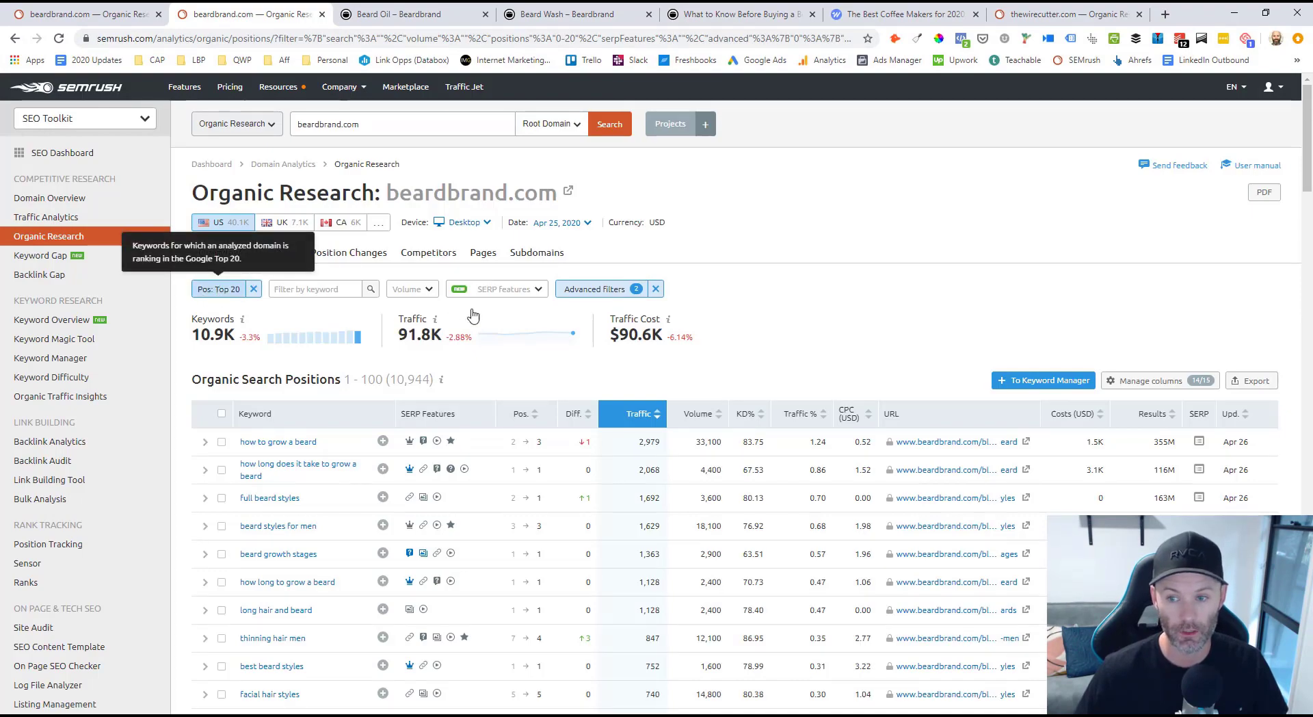
click(586, 290)
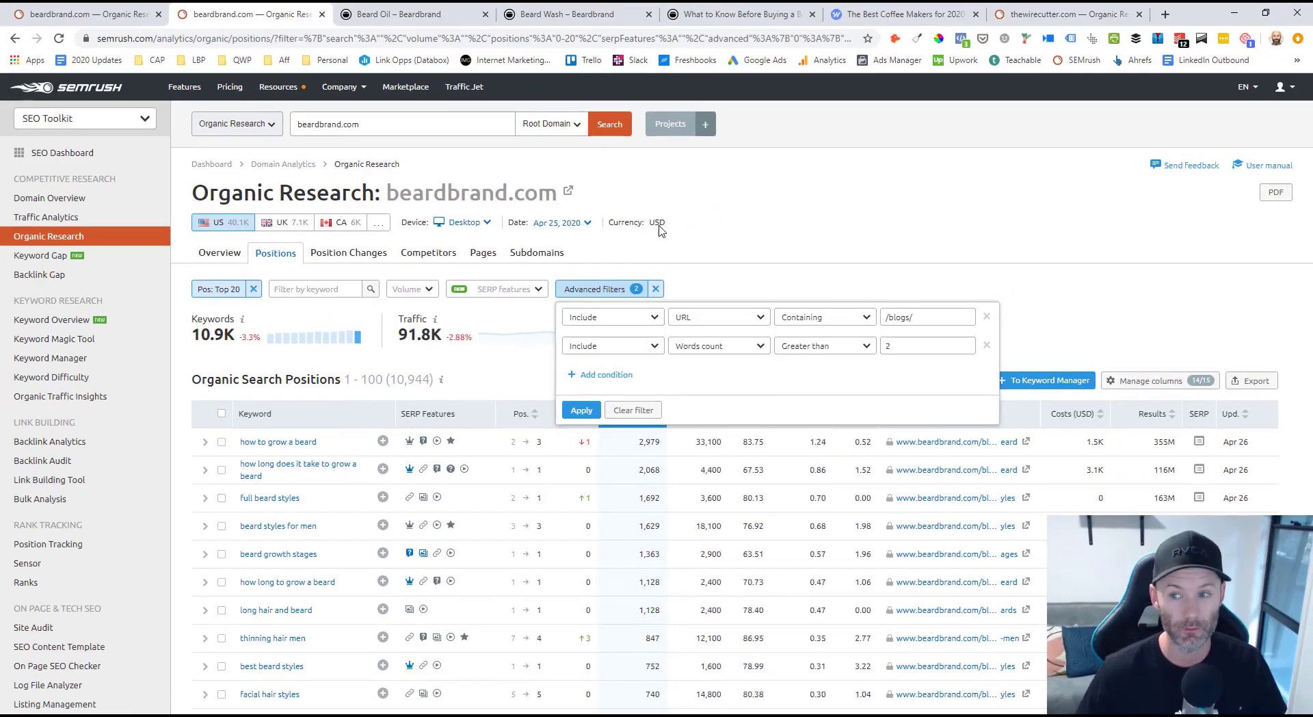
click(777, 131)
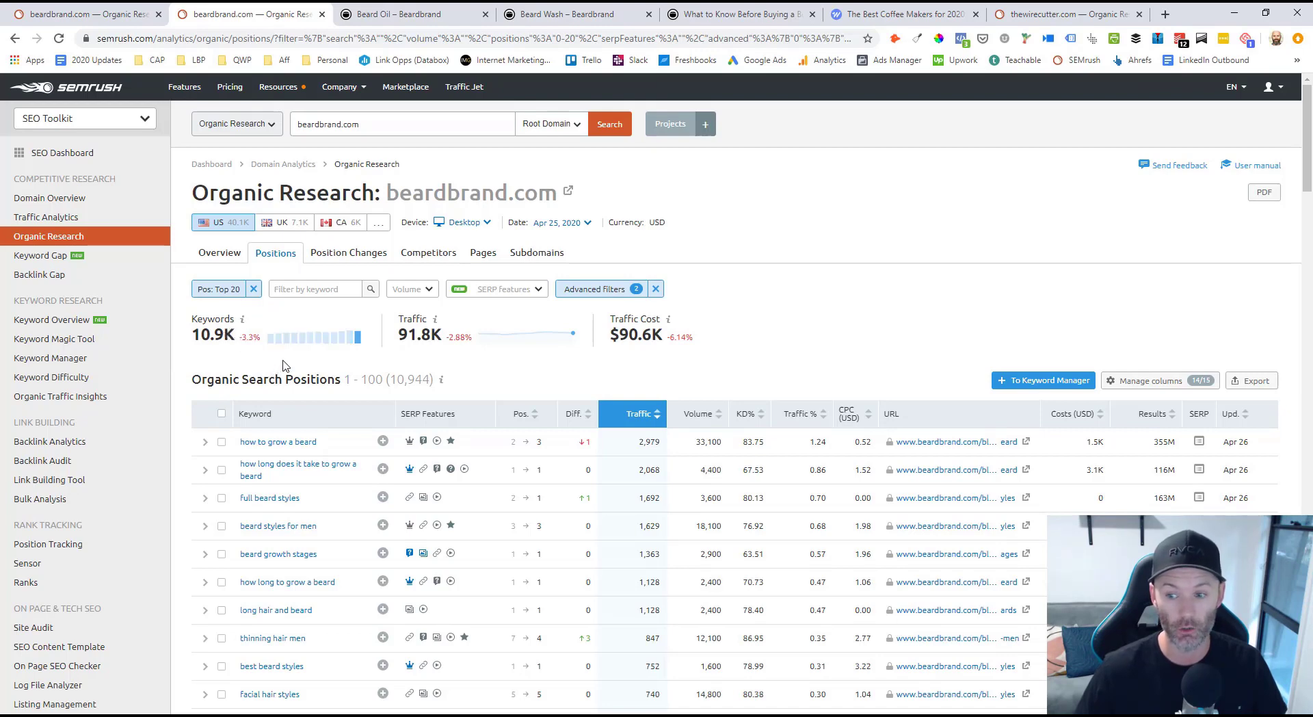
Step: Select the keyword "long hair and beard" in the blog positions list
scroll(301, 359, down, 4)
click(222, 336)
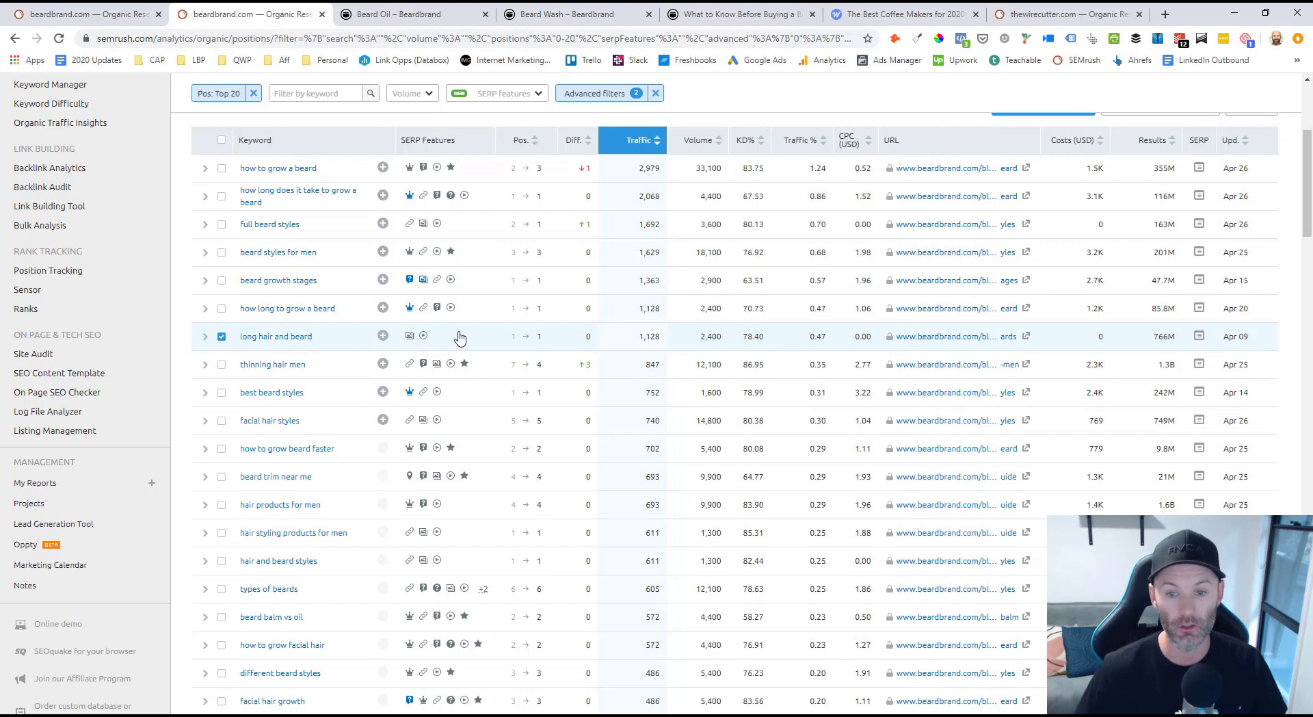
scroll(582, 335, up, 3)
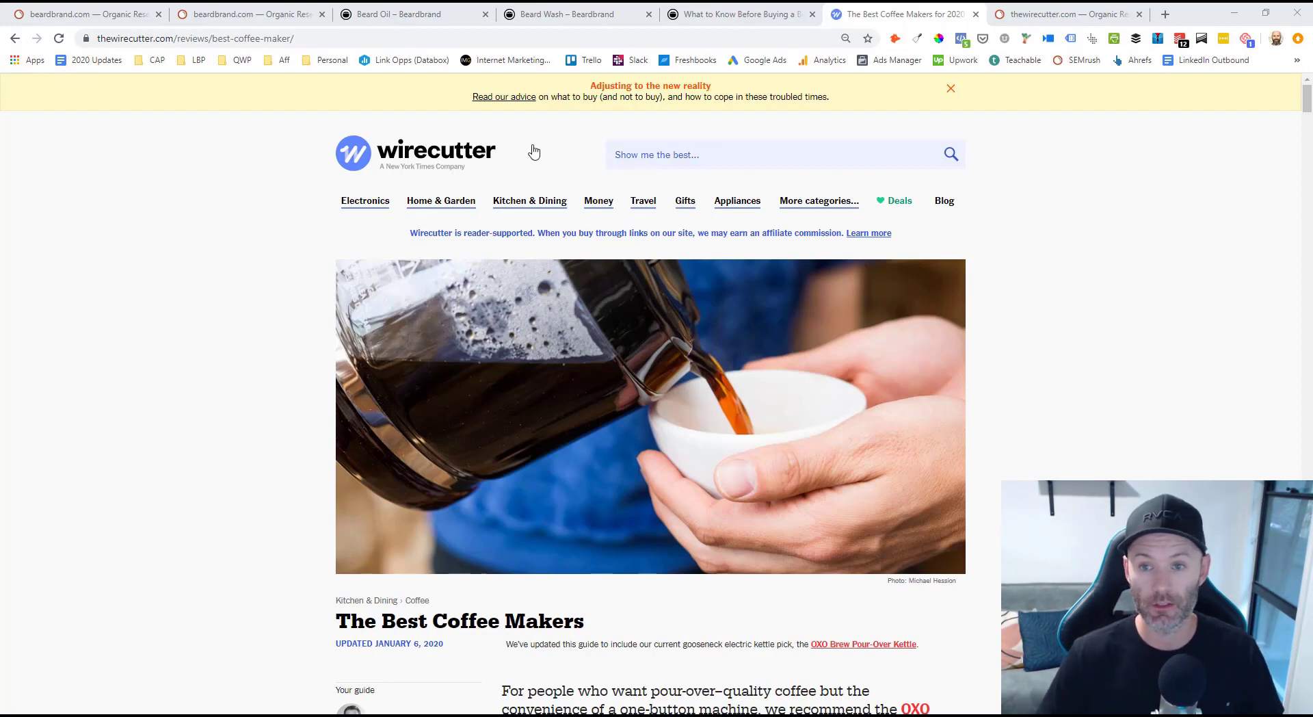
Step: Open thewirecutter.com's organic positions and review the filters for /reviews/ URLs, word count greater than 2, and keywords containing best and coffee
mouse_move(518, 205)
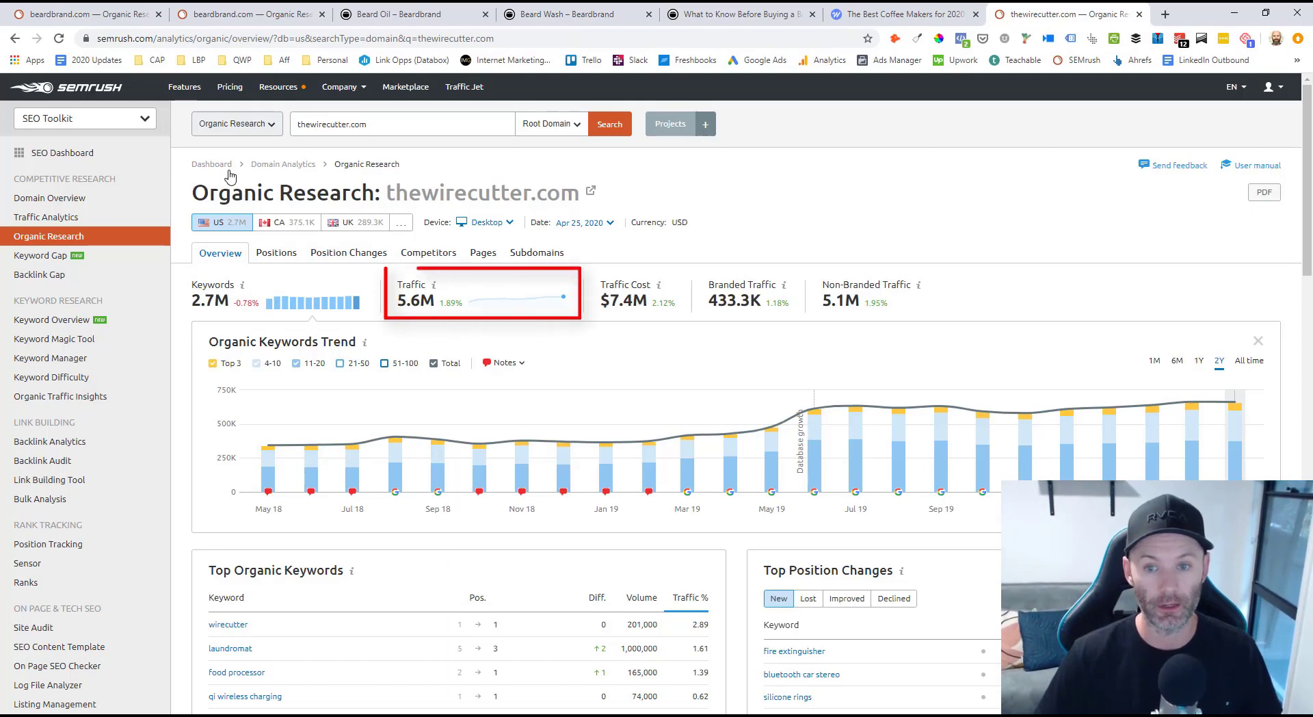
click(266, 255)
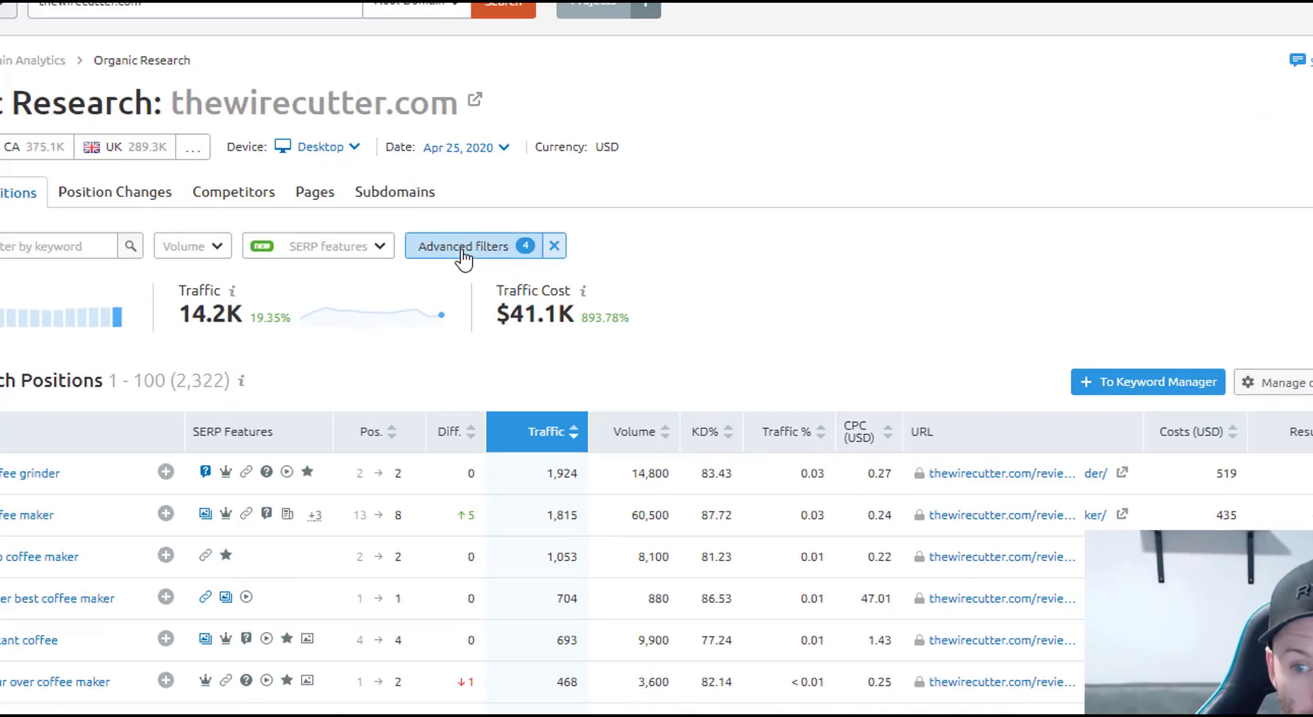
click(583, 294)
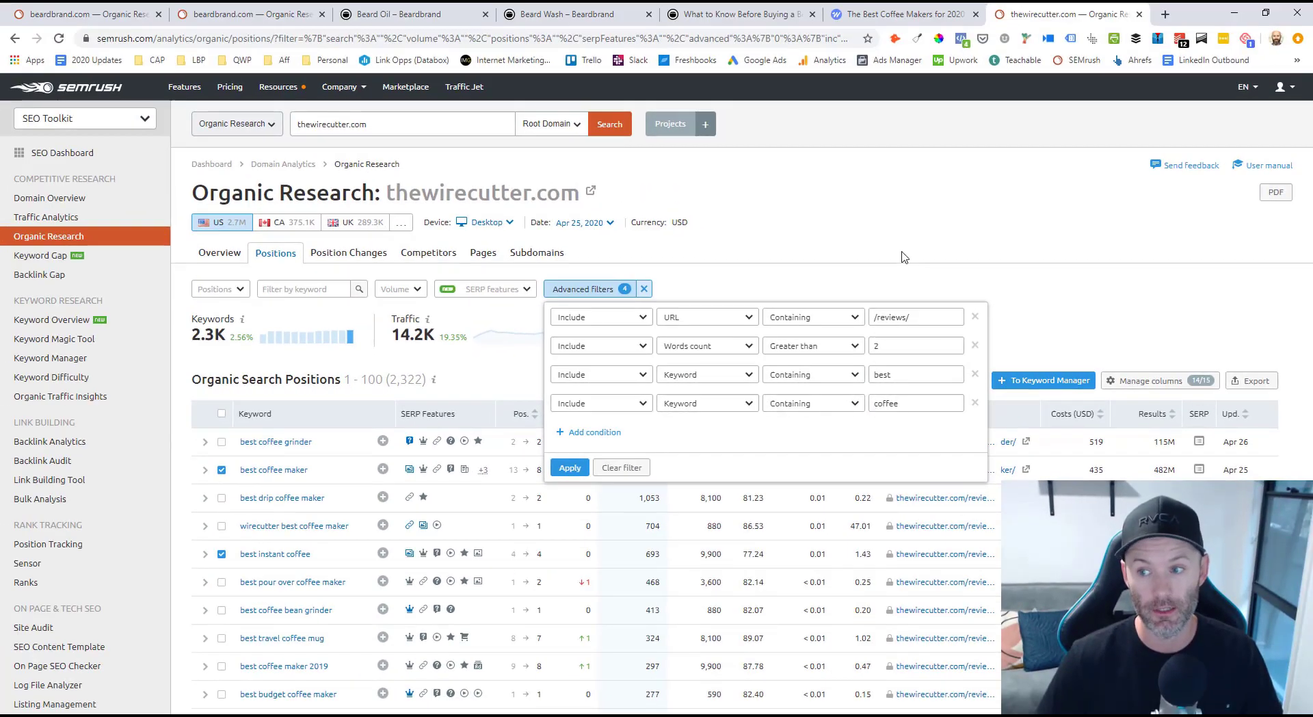
click(786, 266)
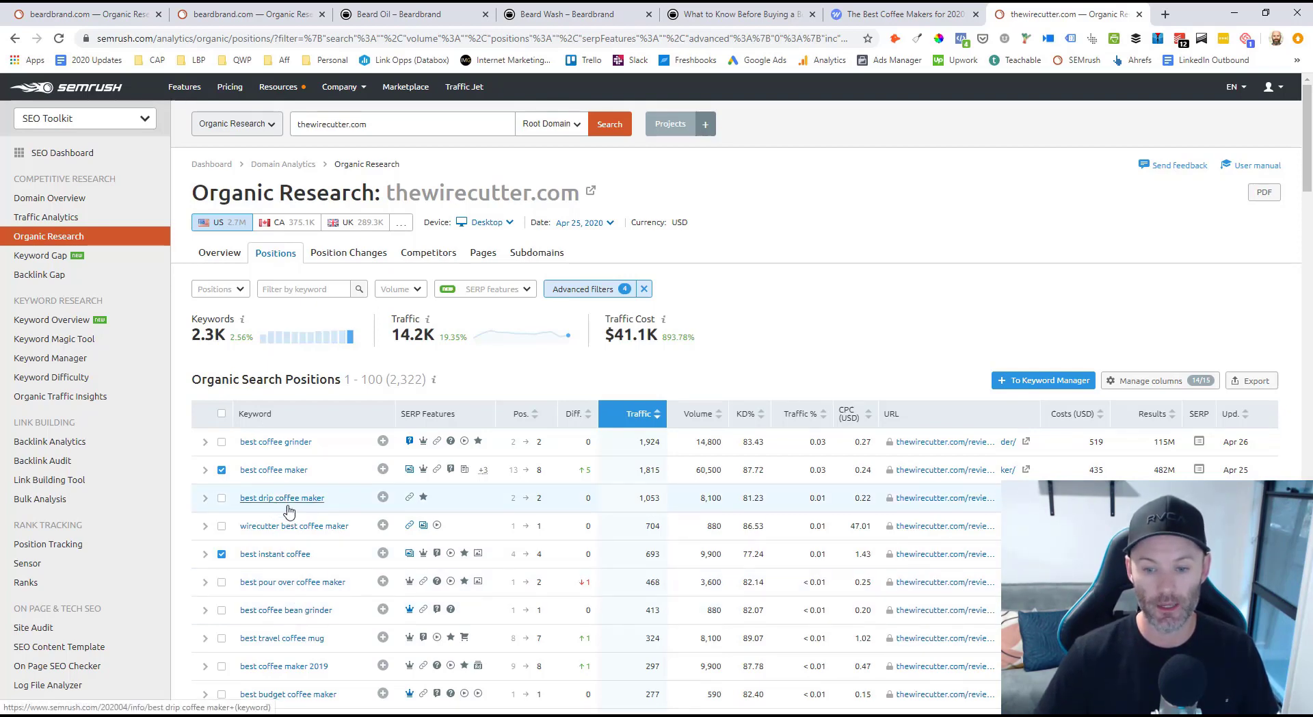
scroll(265, 660, down, 1)
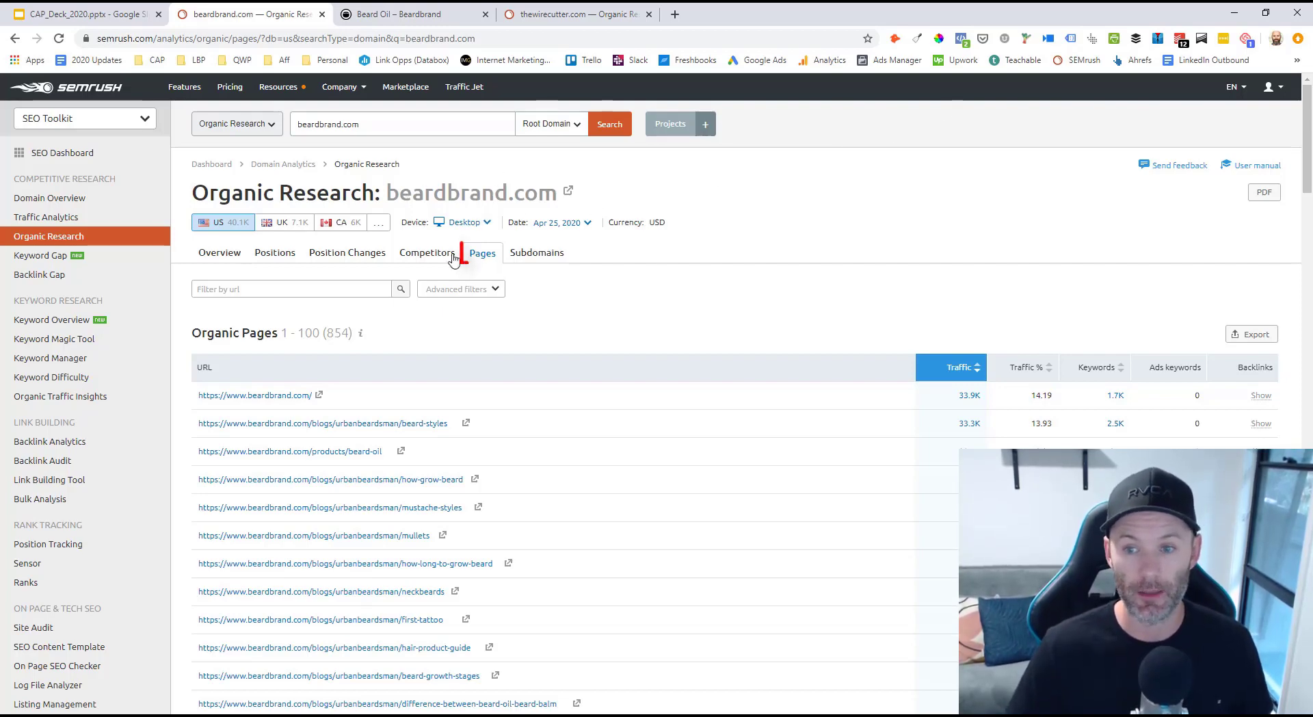
Step: Filter beardbrand.com's organic pages to URLs containing /products with traffic greater than 100
scroll(575, 311, down, 1)
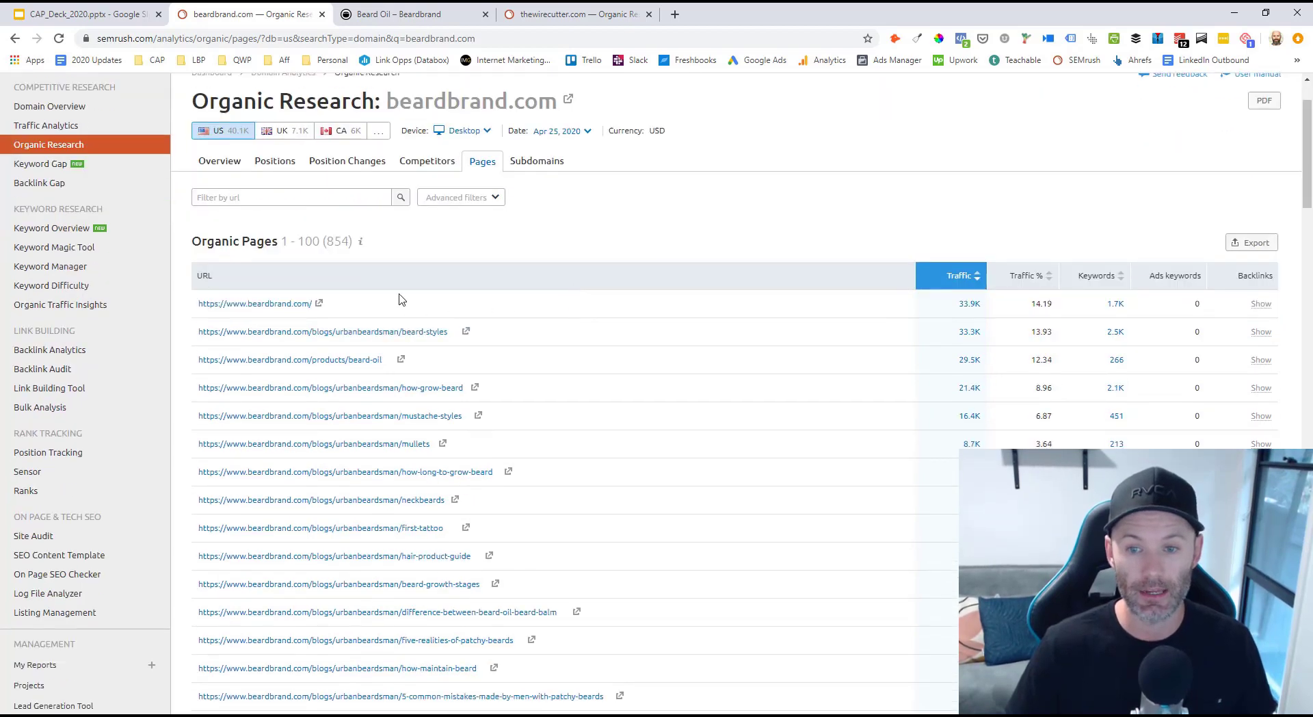
scroll(331, 427, up, 1)
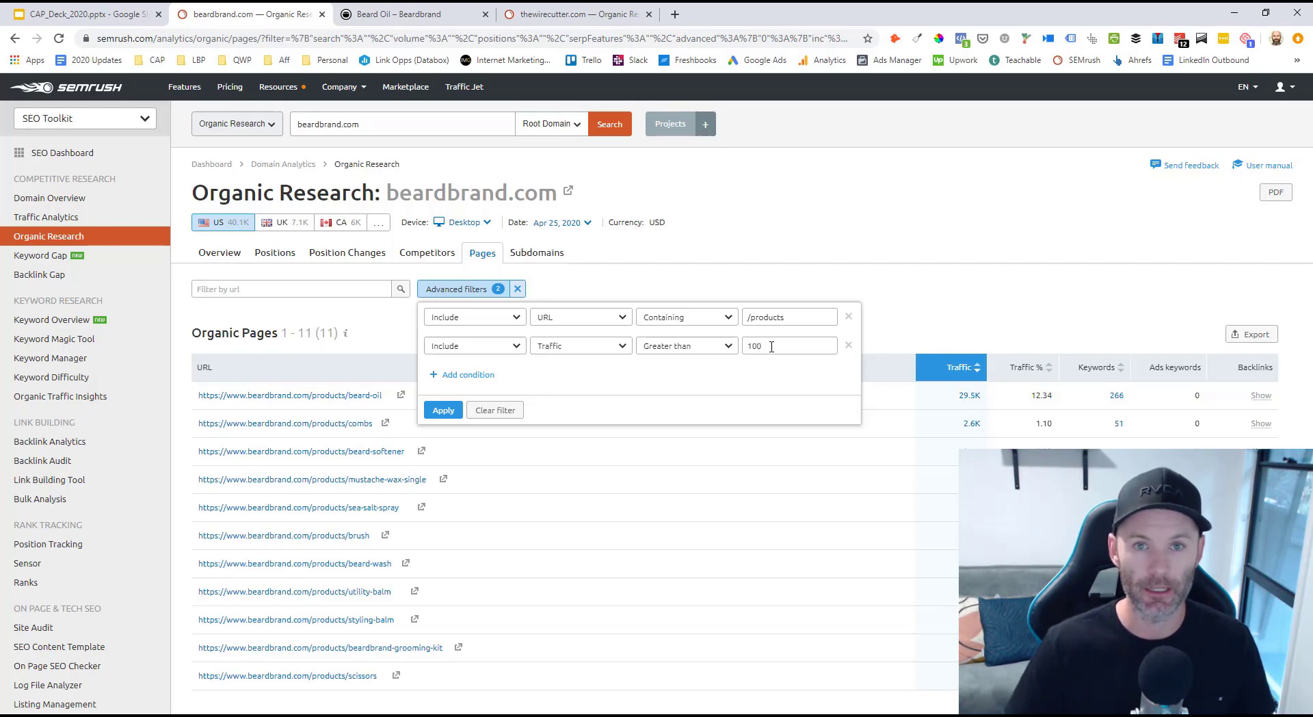
key(Return)
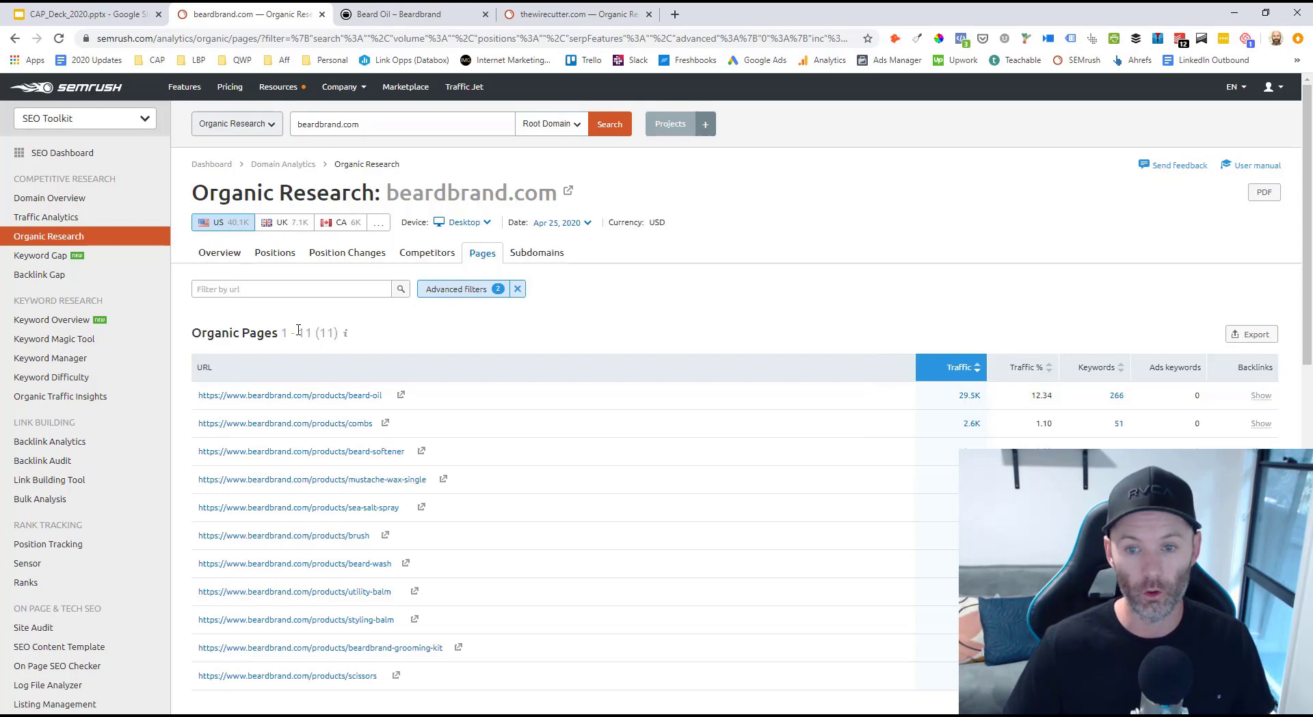
scroll(321, 333, down, 1)
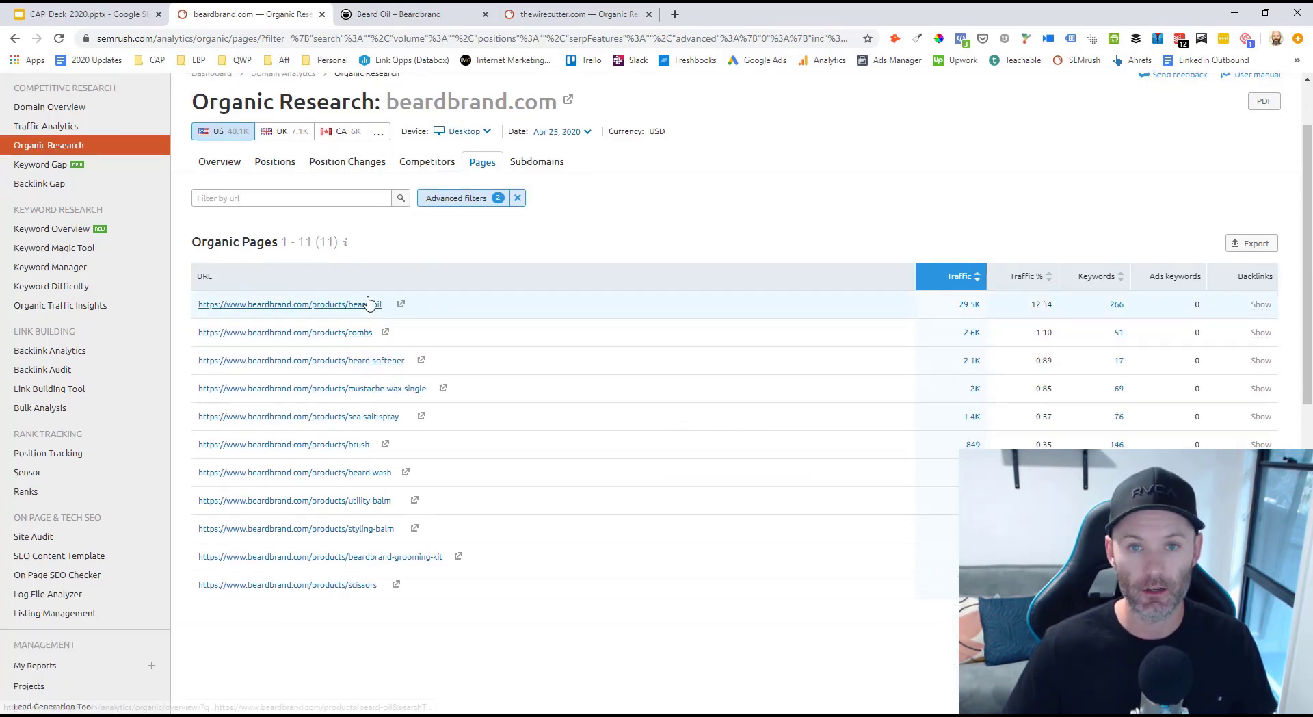
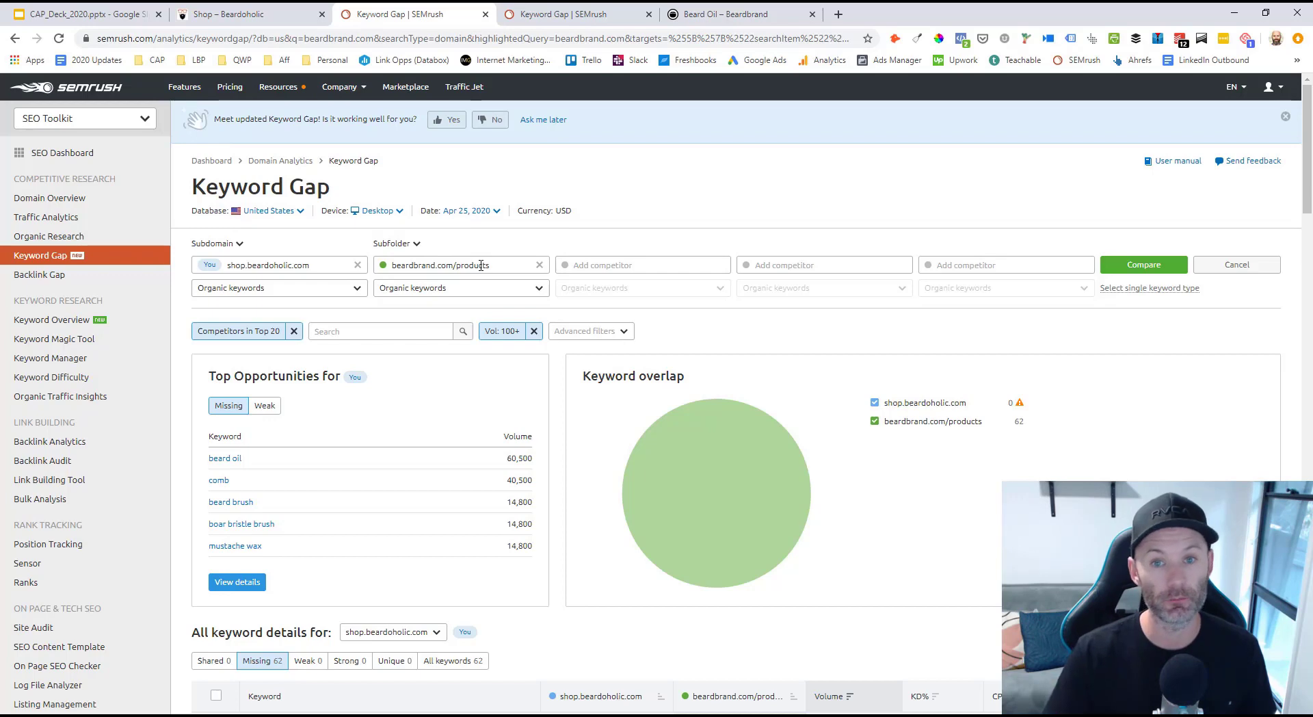
Step: Check the keyword type options for shop.beardoholic.com and the competitors' position filter in the Keyword Gap comparison with beardbrand.com/products
click(230, 290)
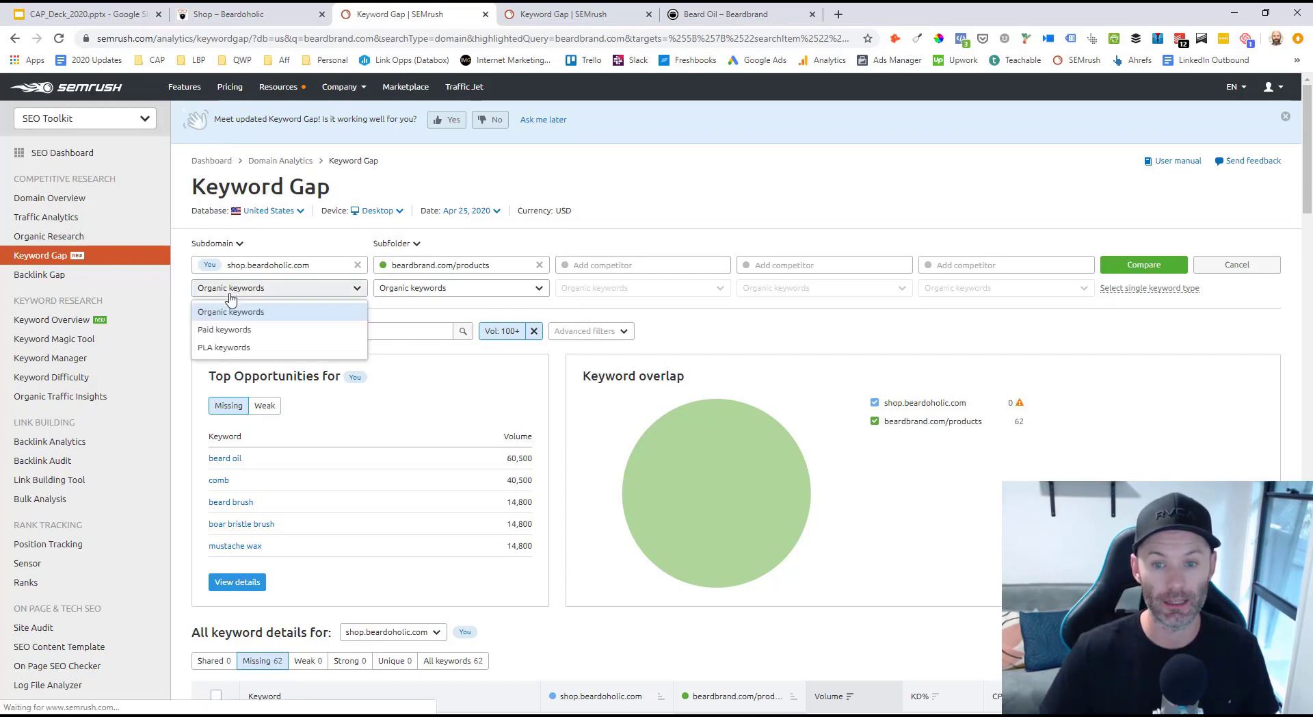
click(180, 267)
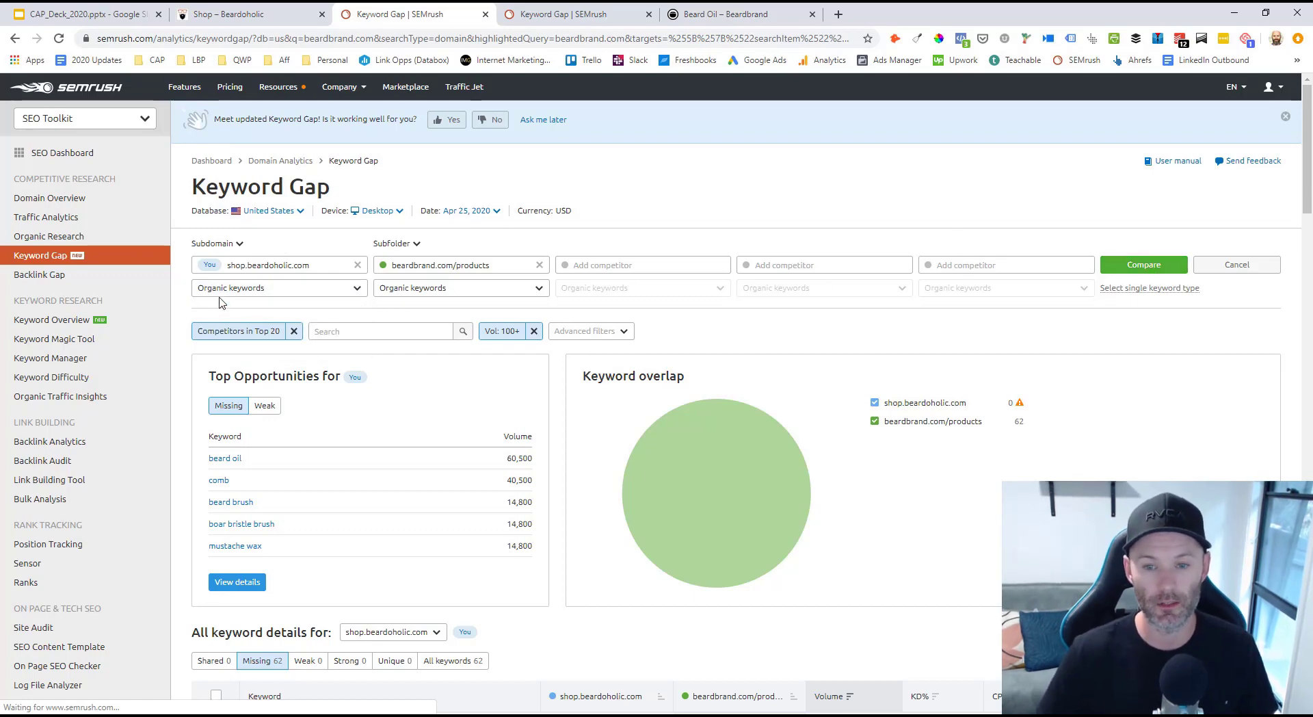
click(223, 338)
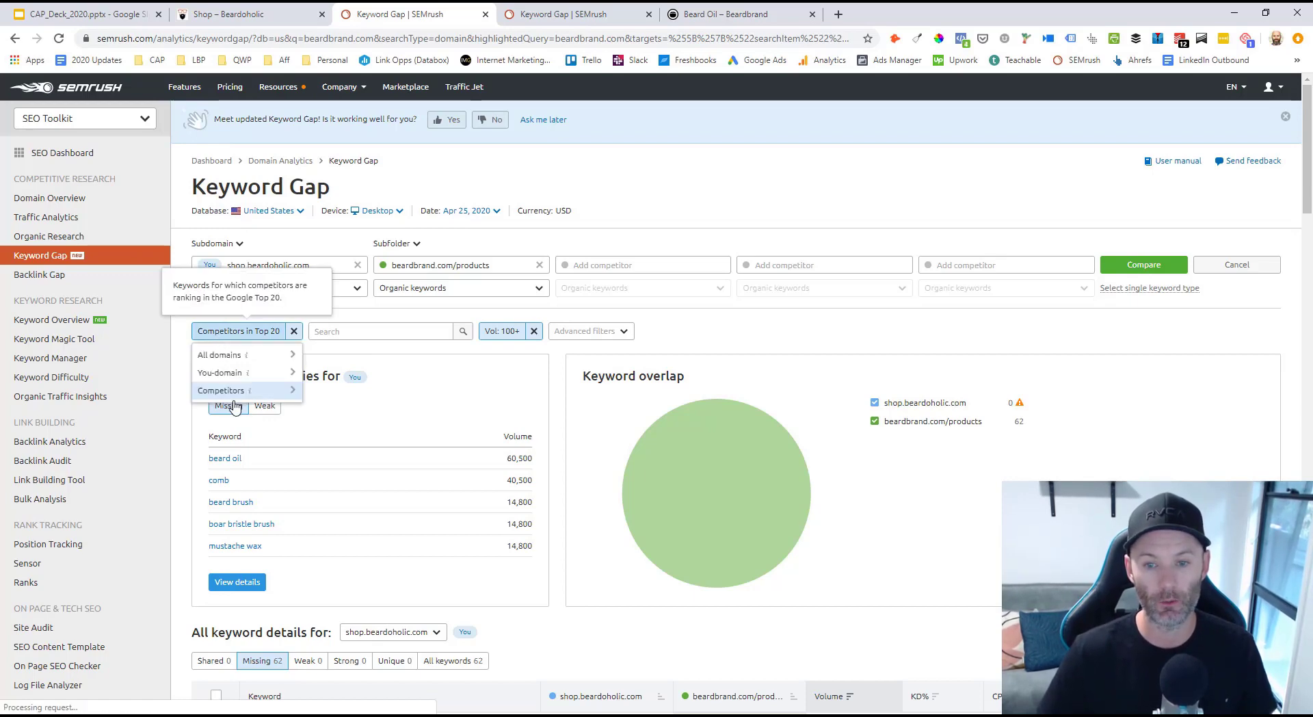
click(258, 394)
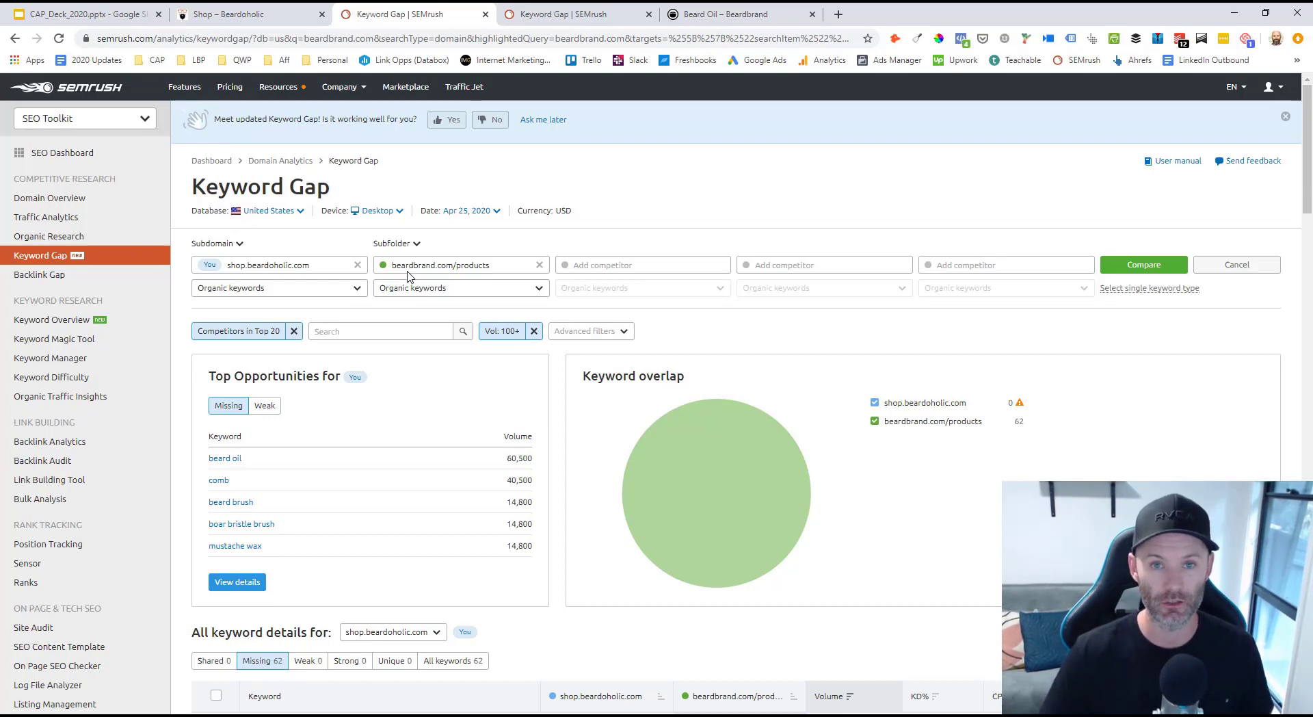
Step: Examine the keywords shop.beardoholic.com is missing compared with beardbrand.com/products
scroll(409, 273, down, 5)
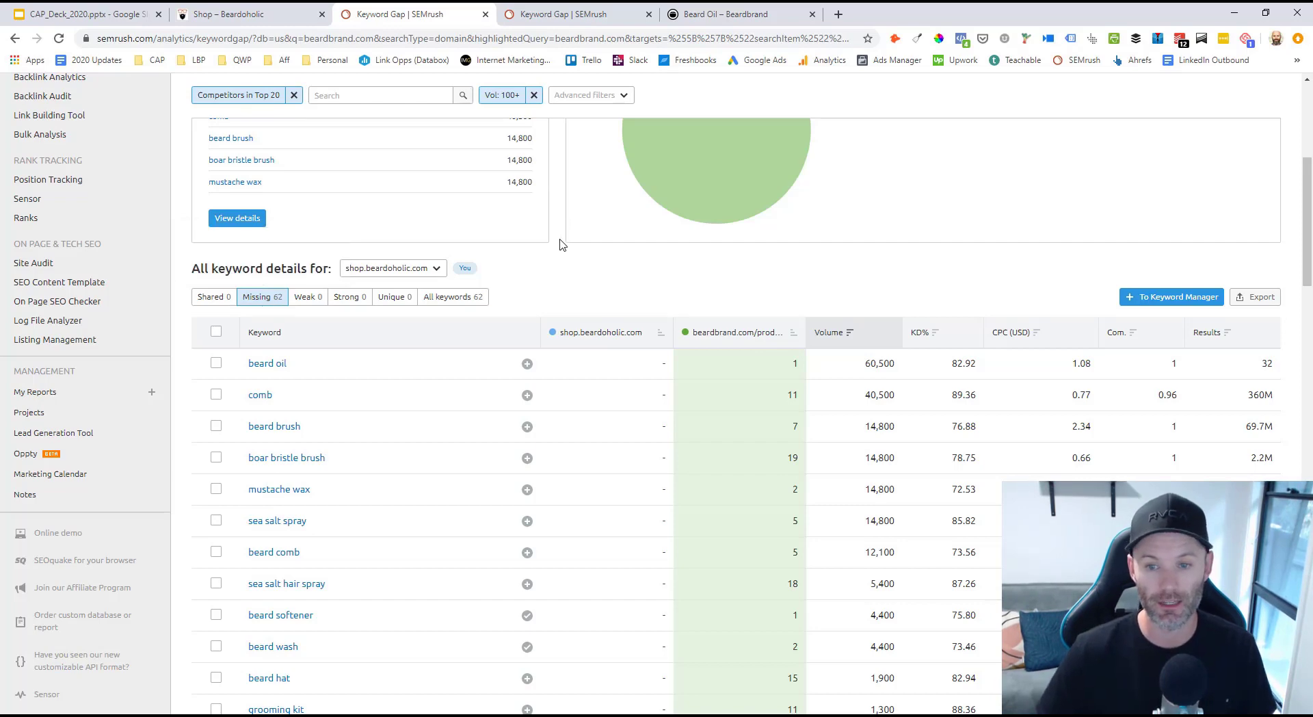
scroll(559, 270, down, 1)
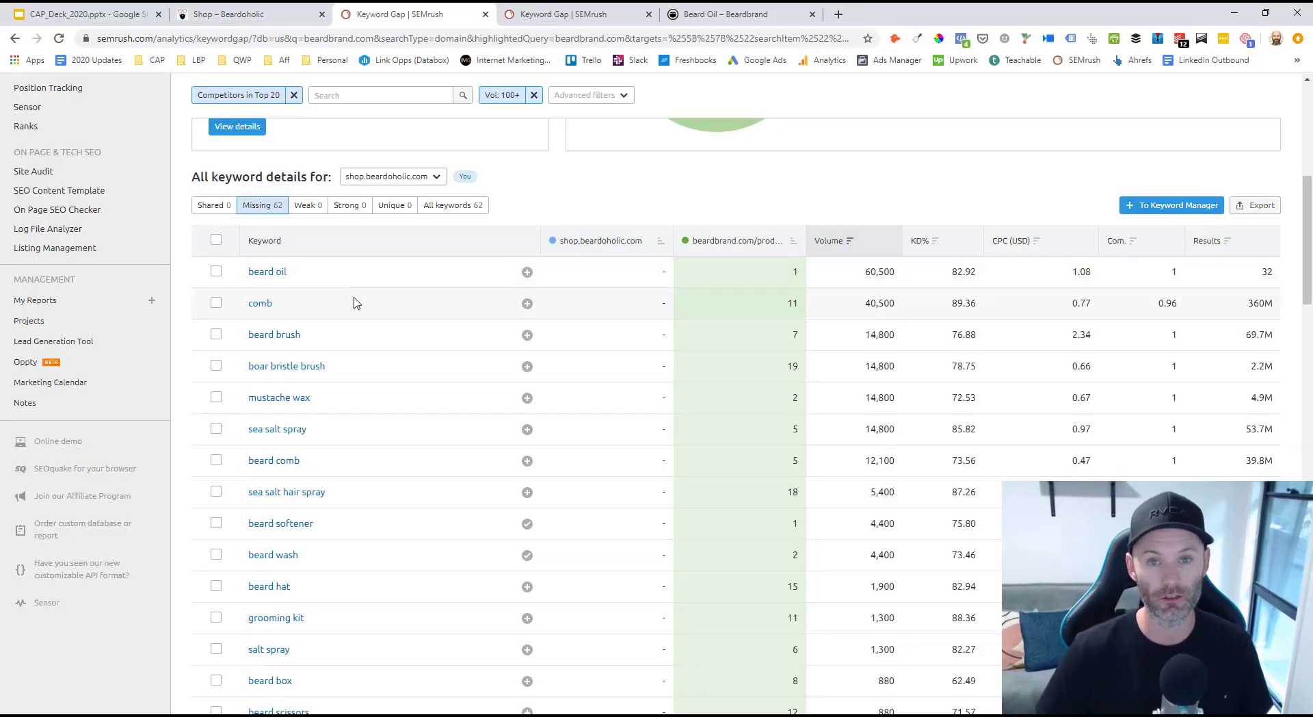
scroll(294, 315, down, 1)
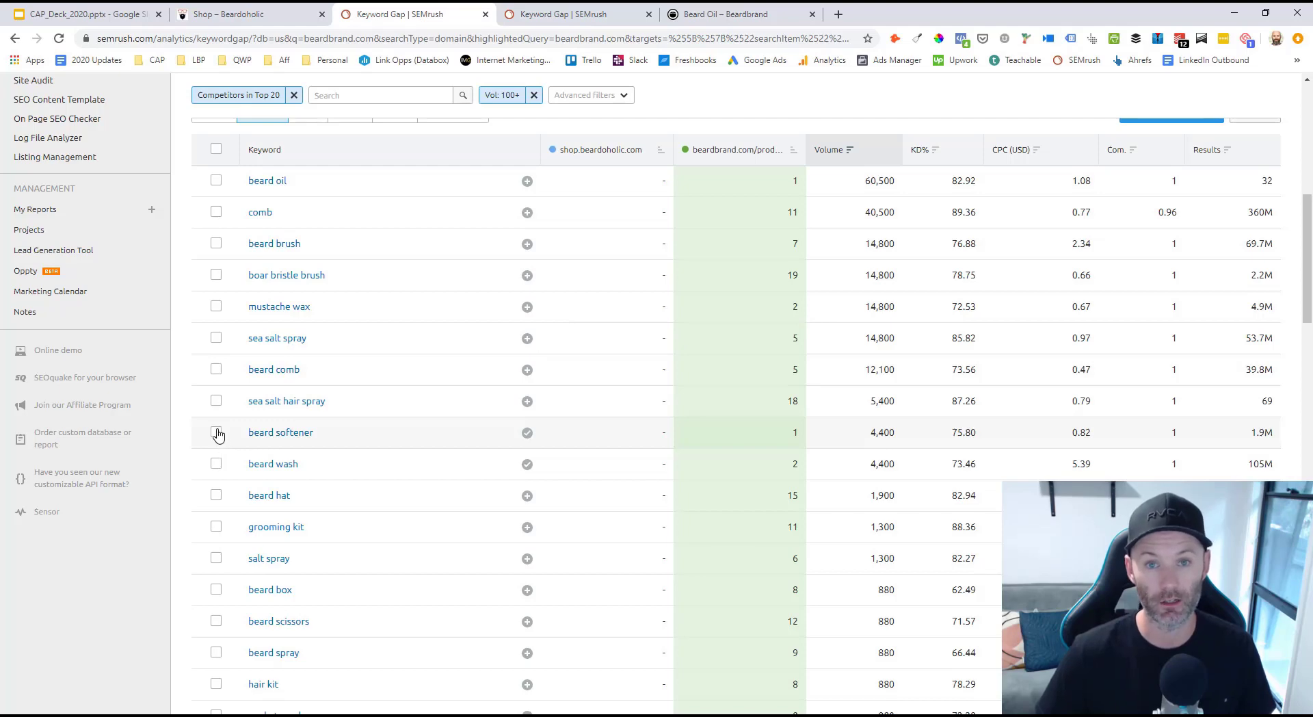
scroll(438, 342, up, 1)
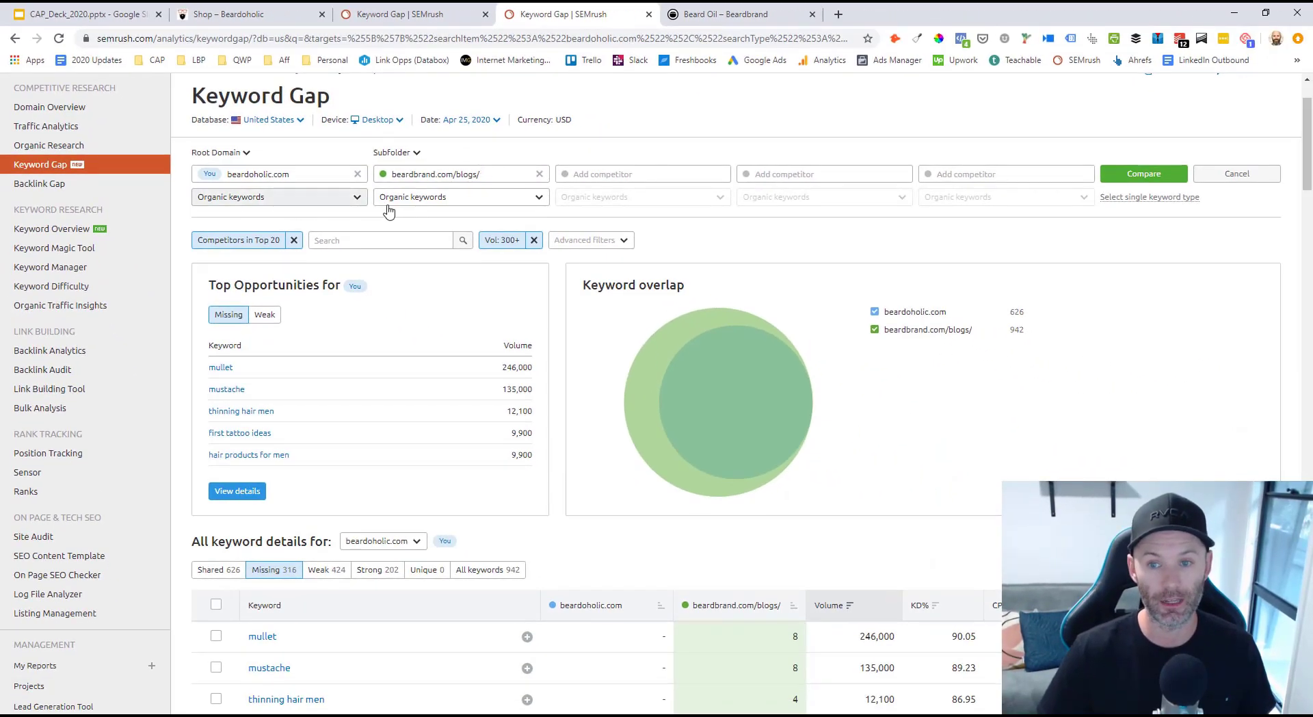
Step: Examine the keywords beardoholic.com is missing compared with beardbrand.com/blogs/, limited to volumes of 300 or more
scroll(260, 217, down, 1)
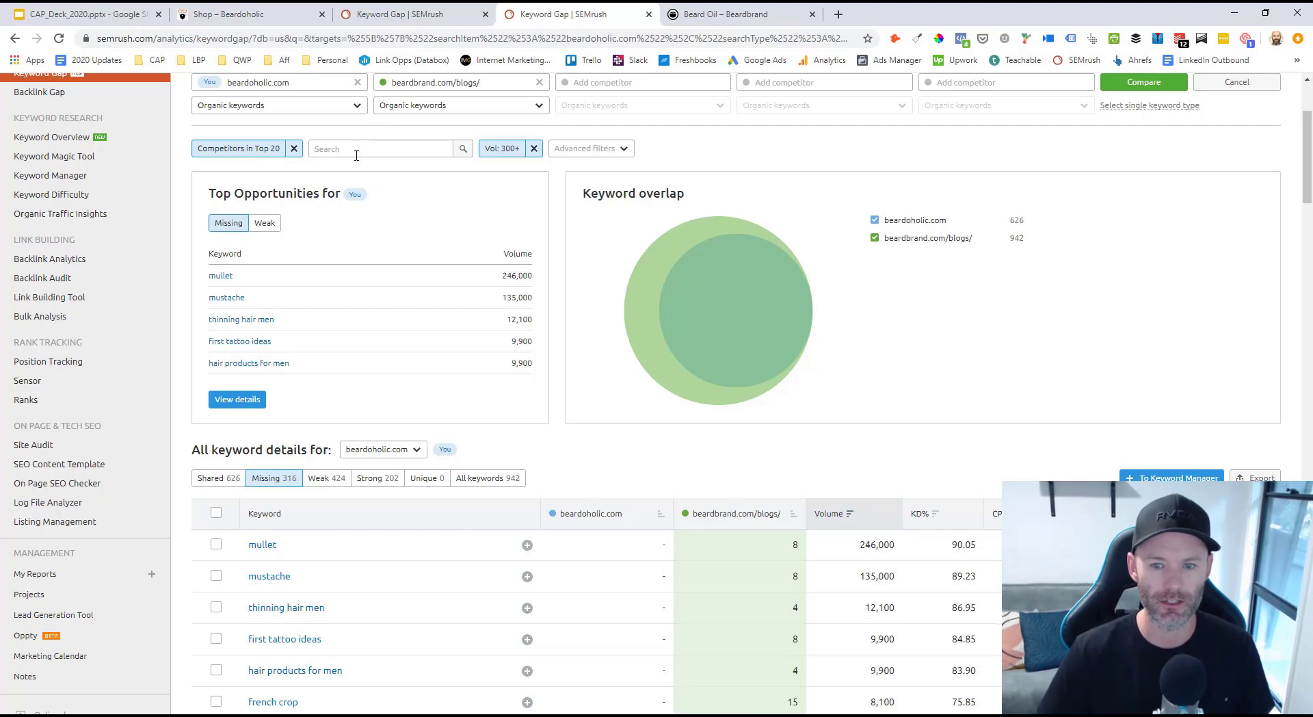
scroll(356, 155, down, 4)
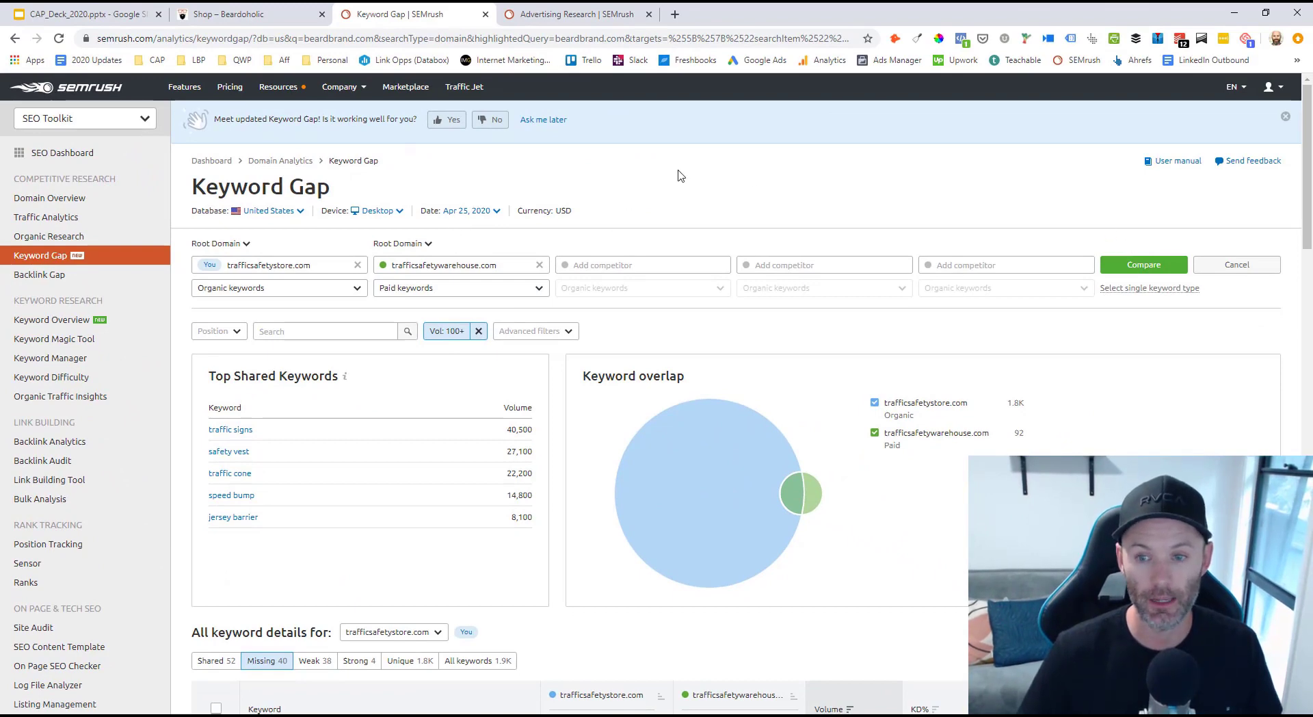
Step: Examine the missing keywords between trafficsafetystore.com's organic and trafficsafetywarehouse.com's paid keywords, limited to volumes of 100 or more
scroll(434, 299, down, 2)
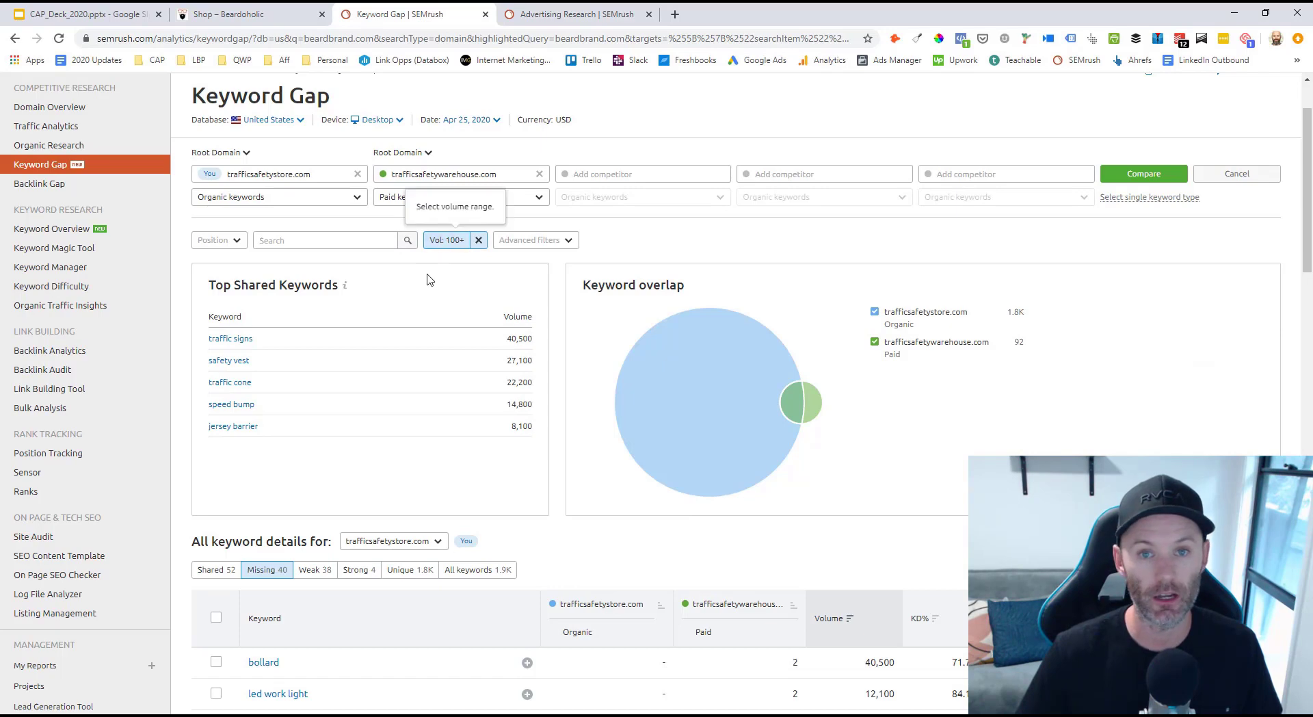
scroll(430, 279, down, 5)
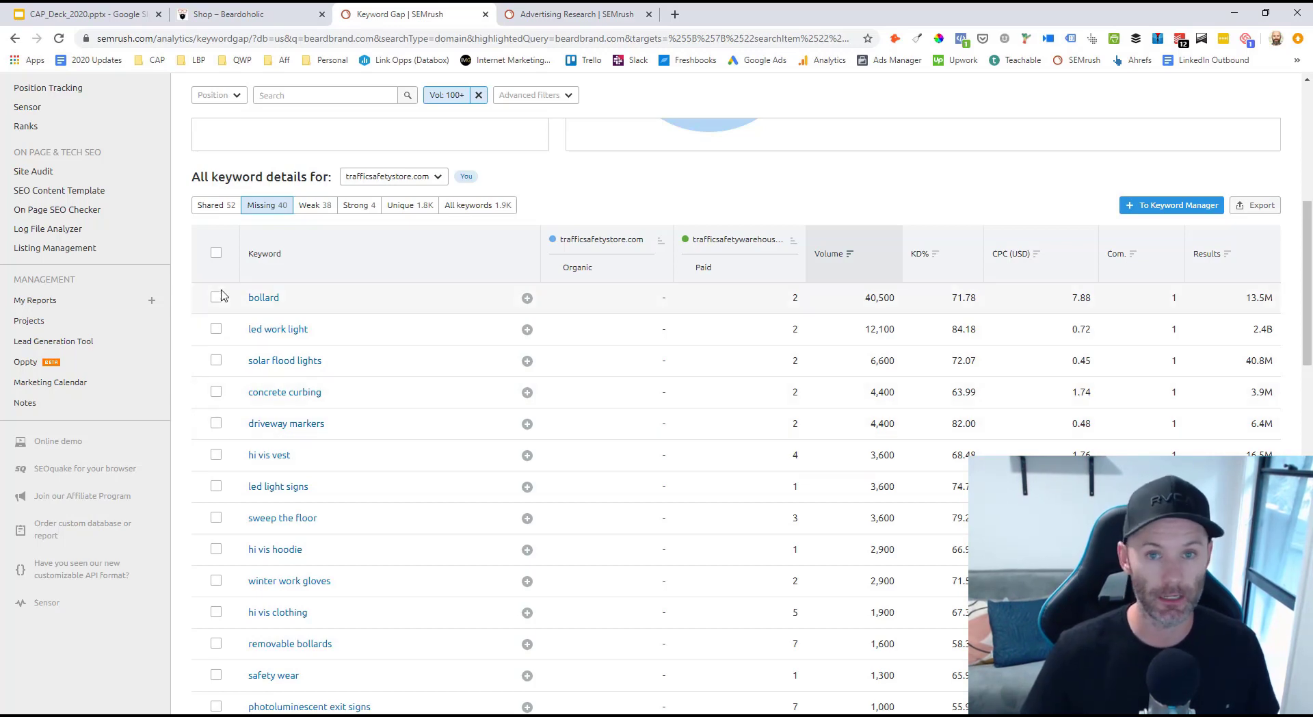
Step: Examine the ad history of trafficsafetywarehouse.com to see which keywords it has advertised on month by month
key(ctrl+Tab)
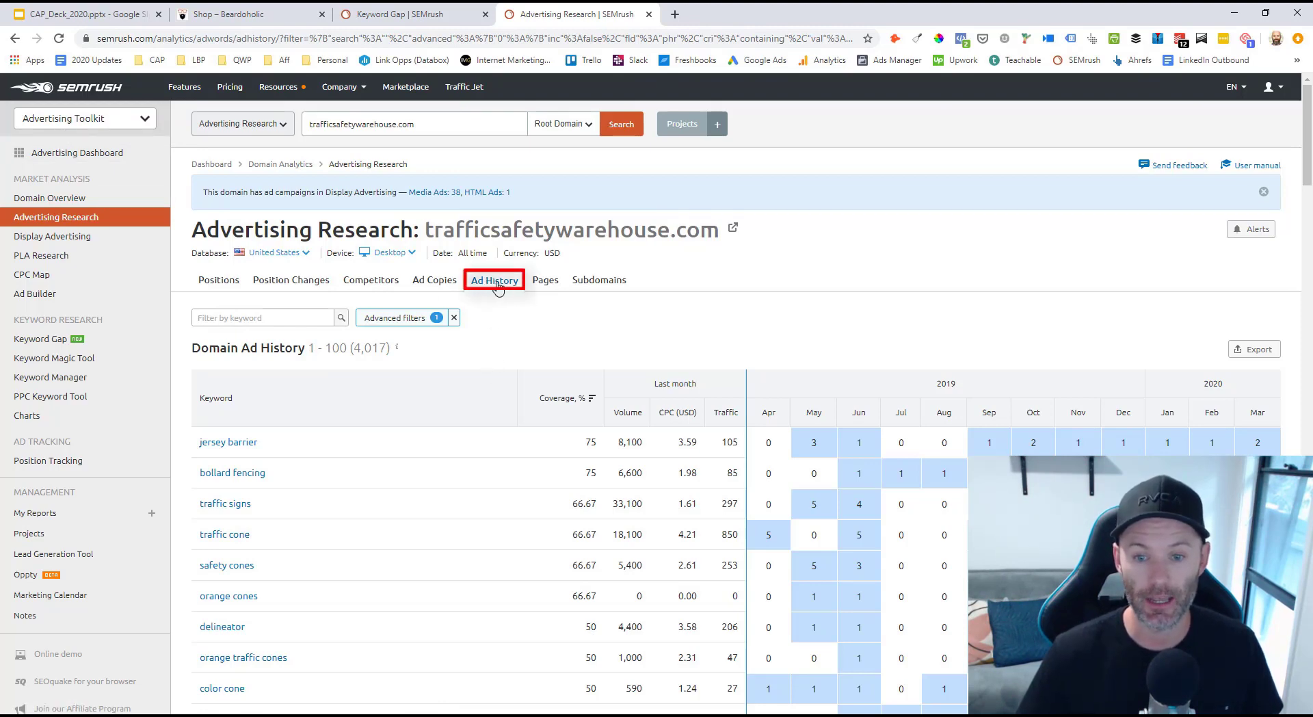
scroll(436, 287, down, 1)
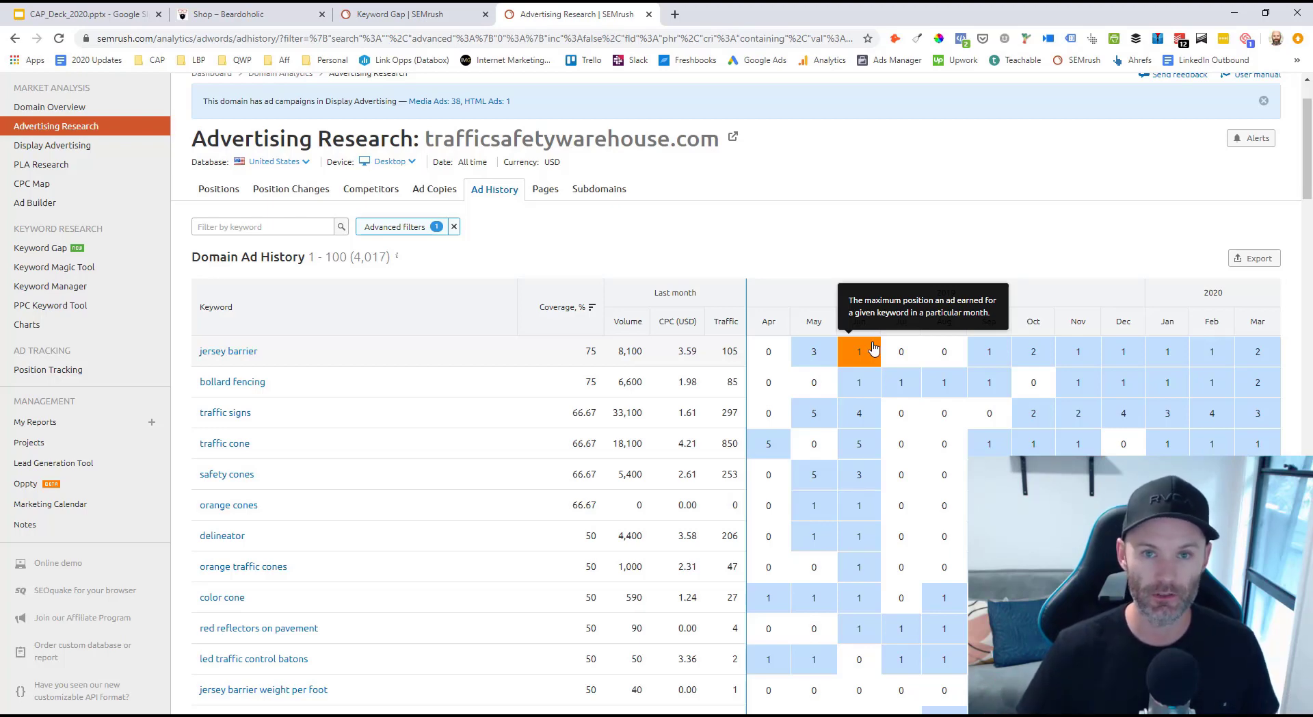
scroll(547, 308, down, 1)
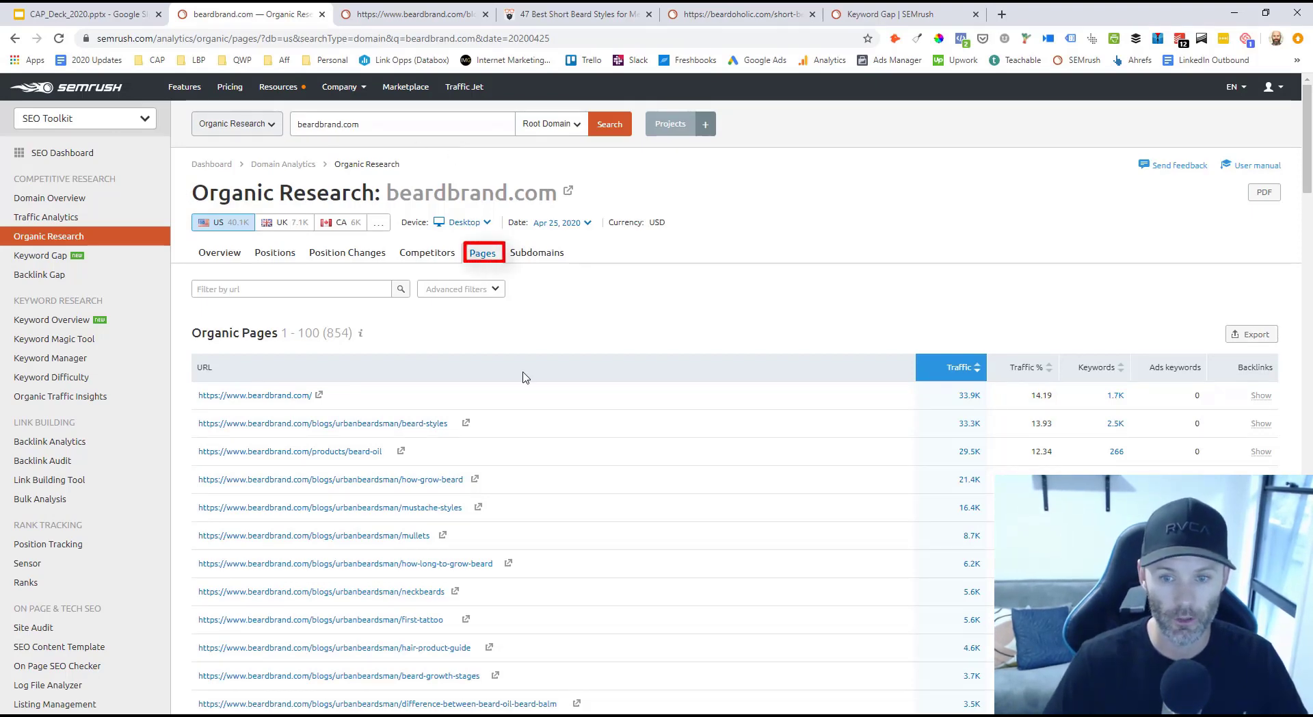
Step: Review beardbrand.com's top organic pages and the top 10 keyword positions of its beard-styles blog post
scroll(527, 373, down, 1)
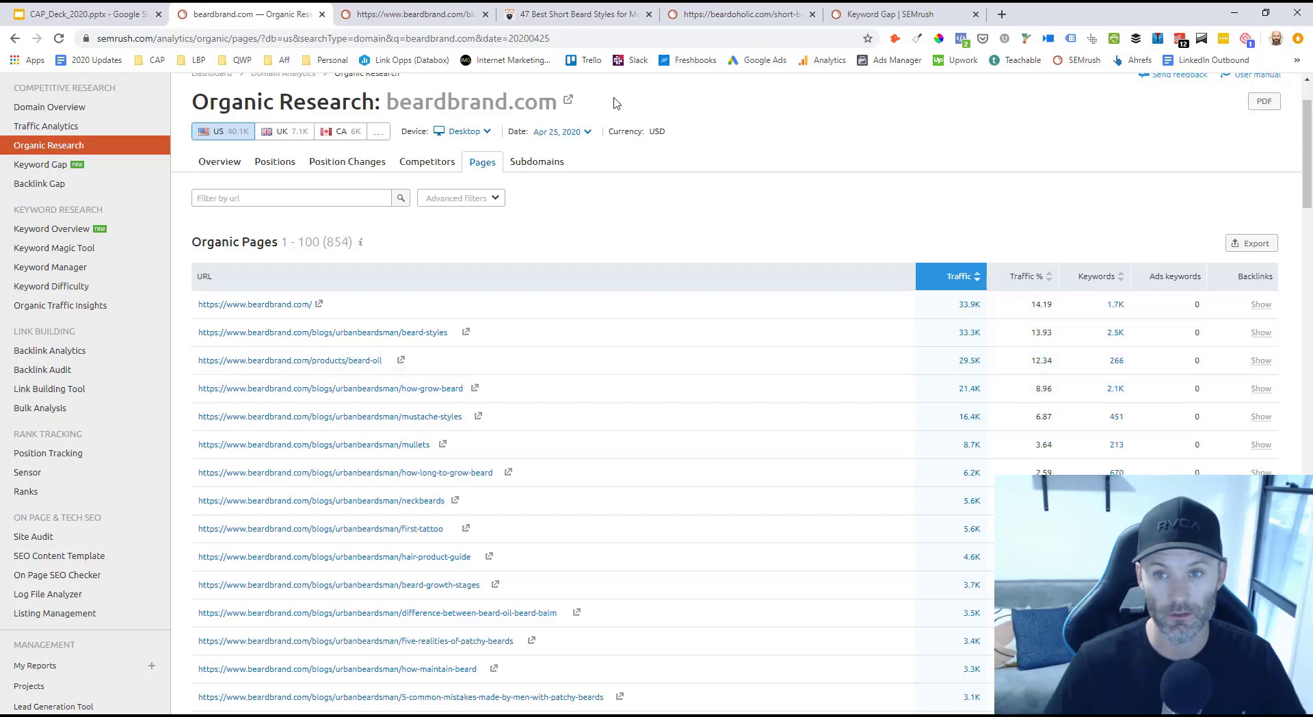
click(391, 15)
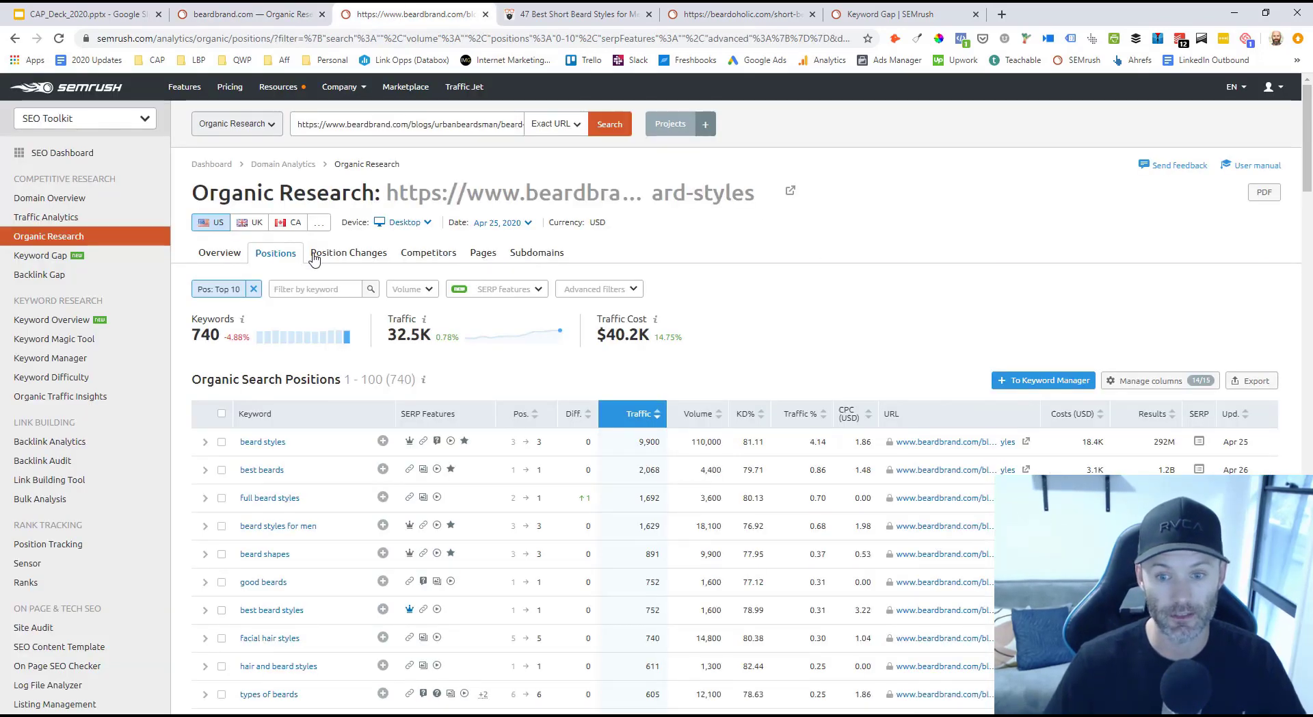
scroll(313, 257, down, 1)
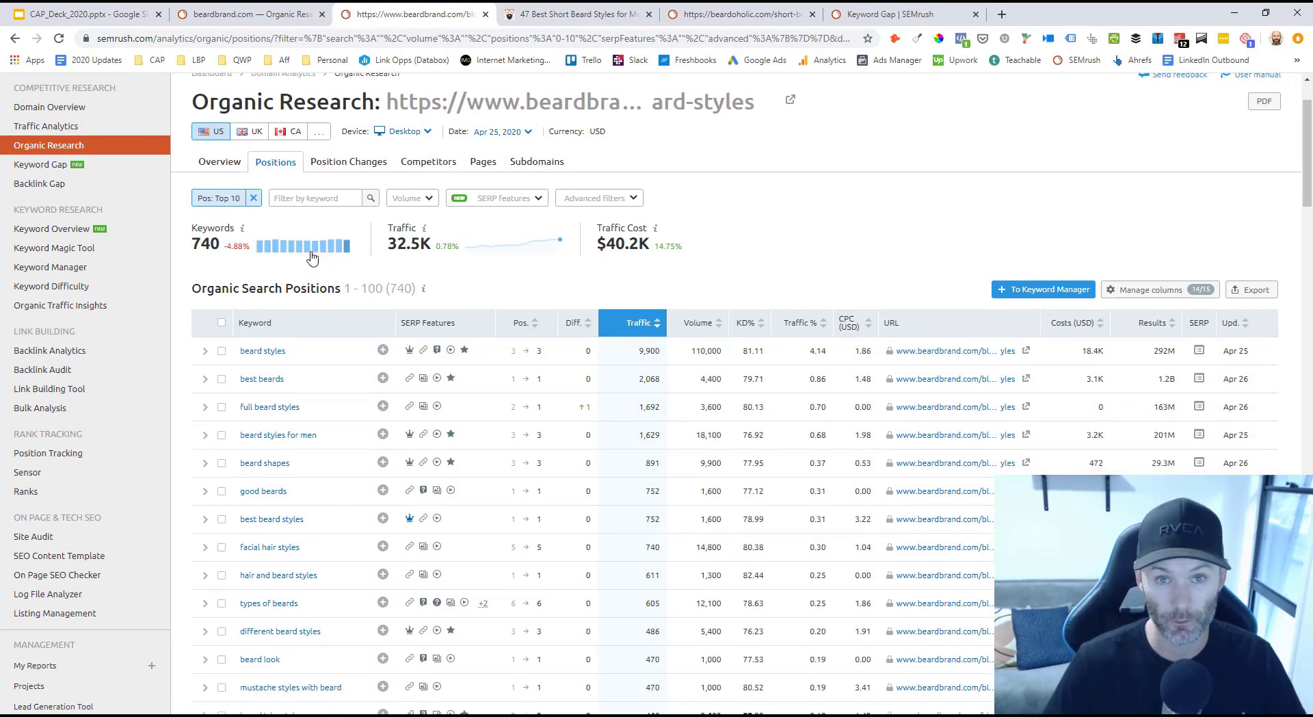
scroll(312, 257, up, 1)
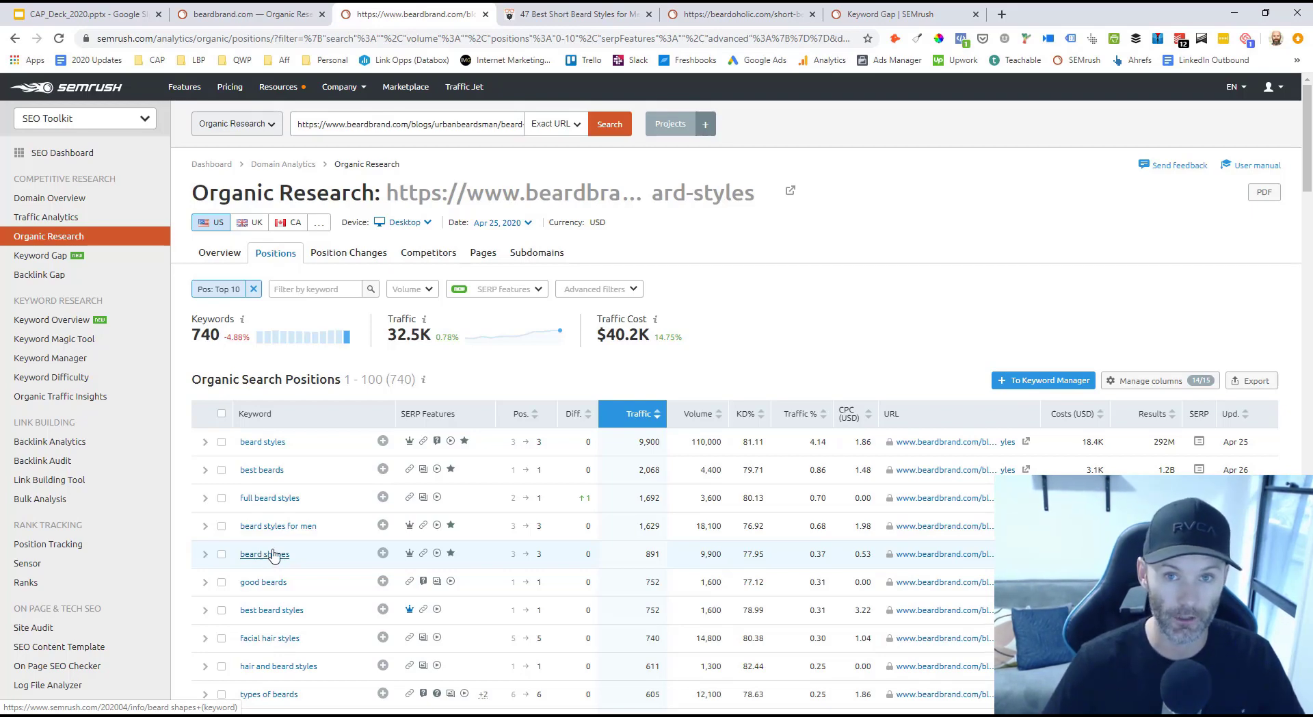
Step: View beardoholic.com's short-beard-styles article and its organic research overview for the exact URL
click(559, 14)
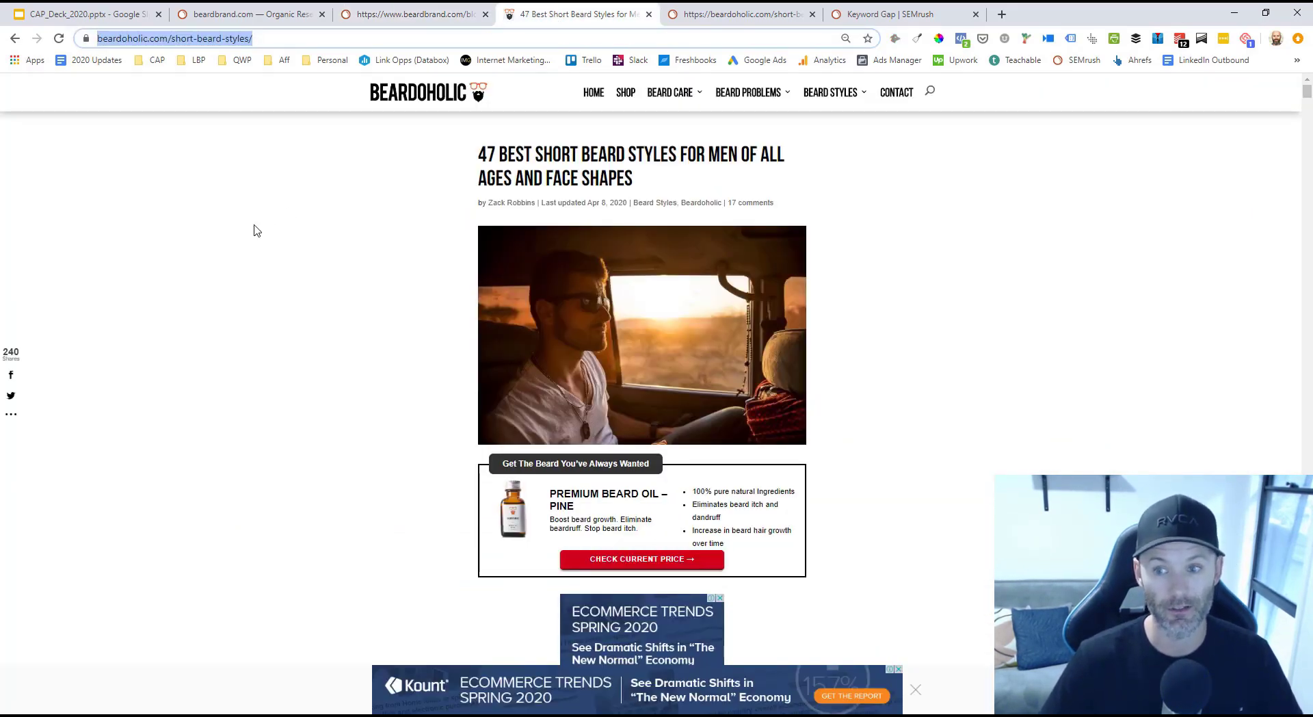
click(778, 16)
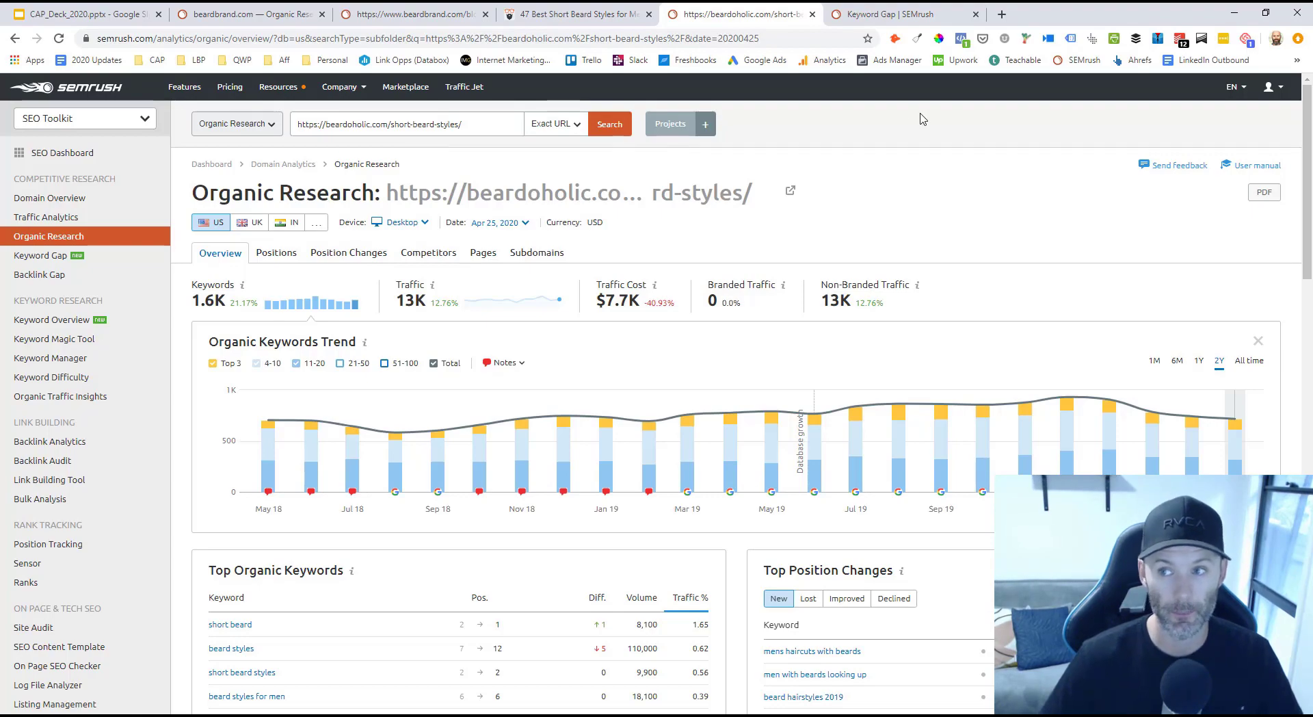
Step: Examine the keywords beardoholic.com's short-beard-styles page is missing compared with beardbrand.com's beard-styles post, with competitors in the top 10
click(872, 17)
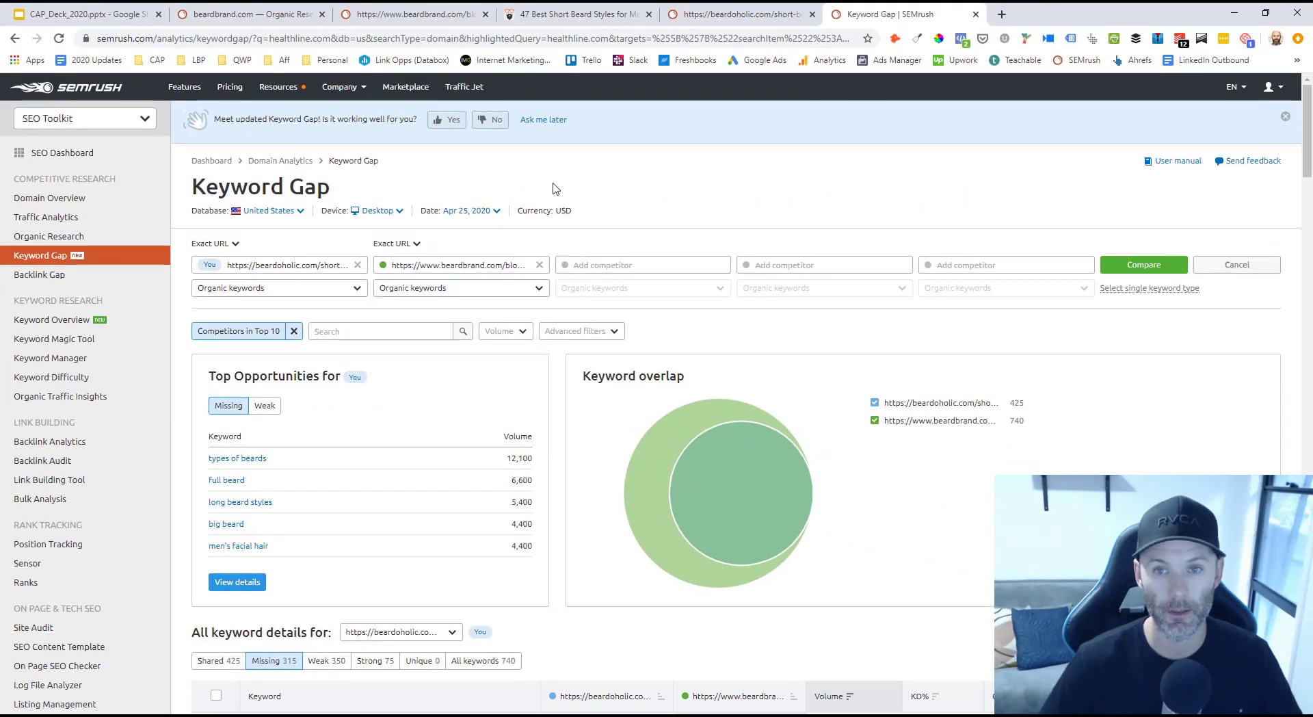
scroll(555, 189, down, 1)
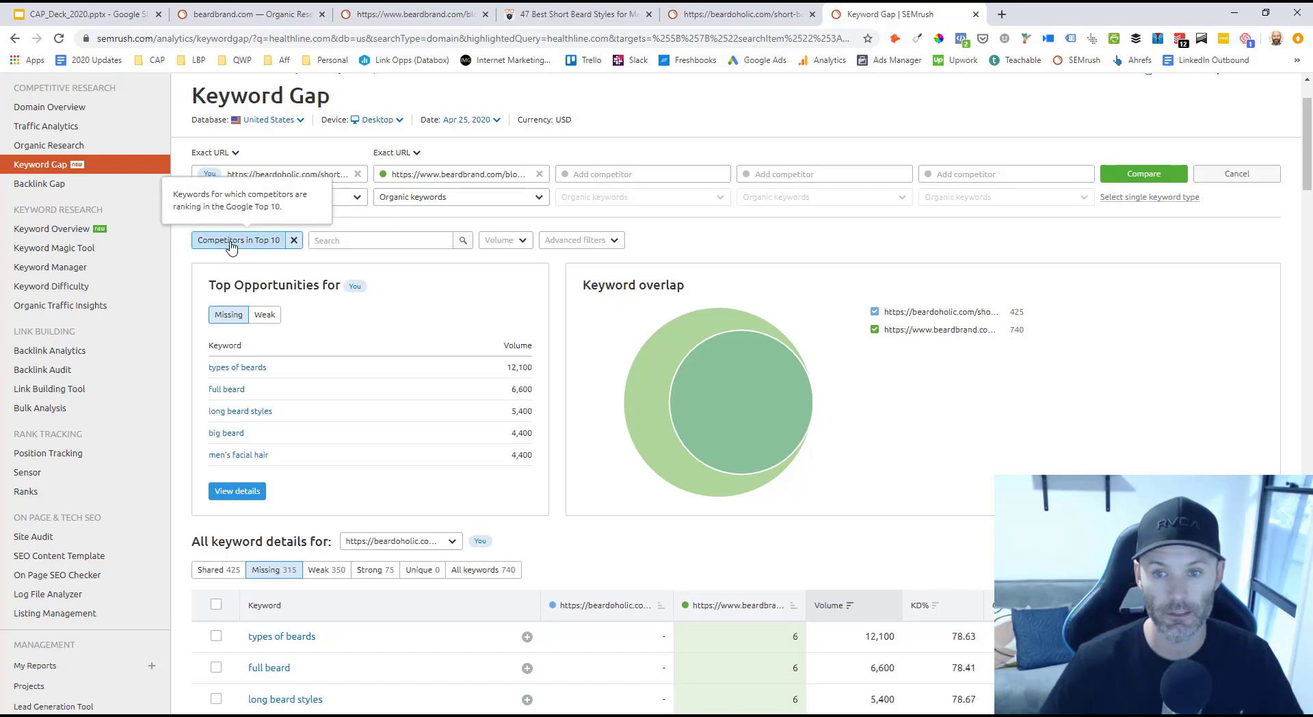
scroll(425, 220, down, 2)
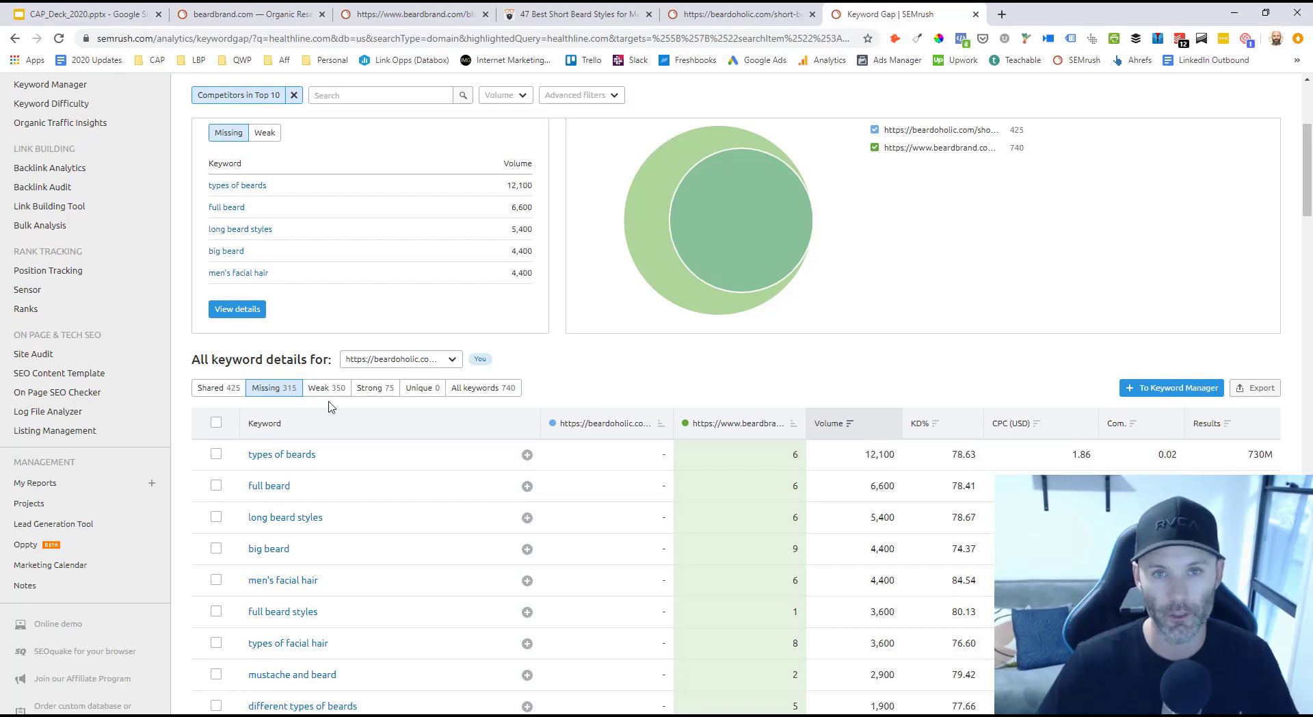
scroll(235, 279, down, 3)
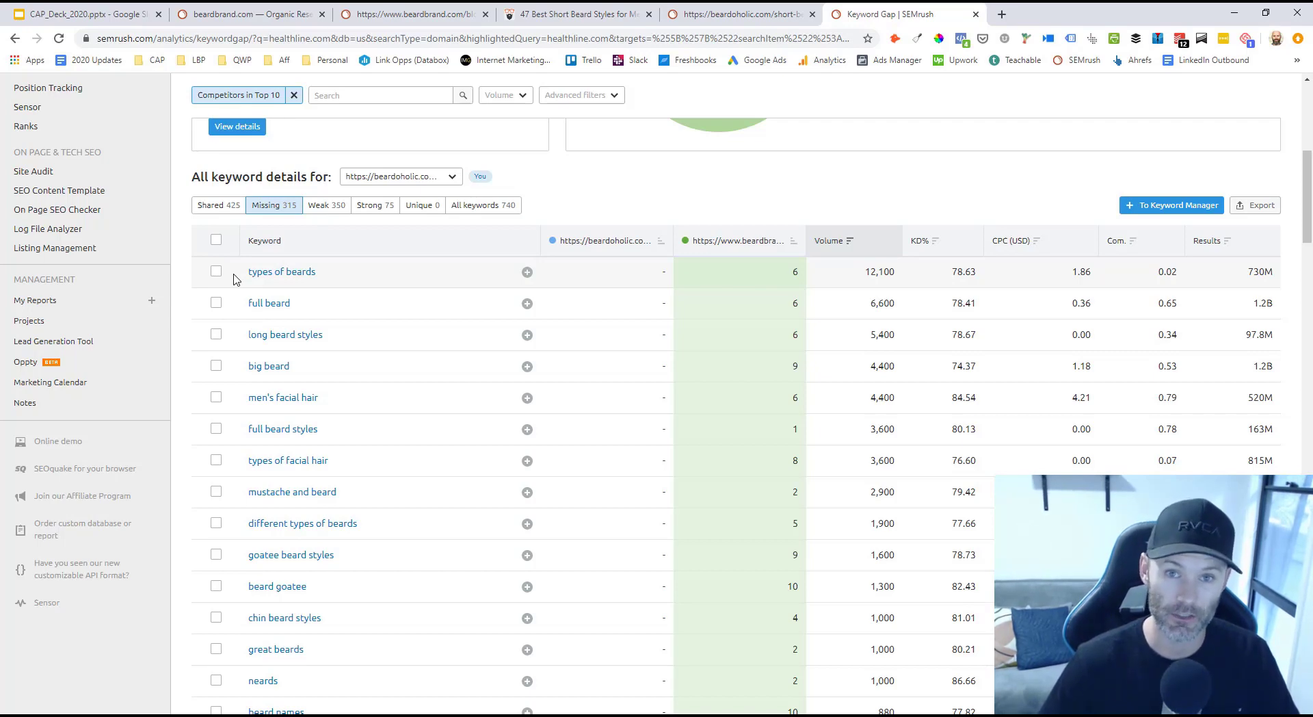
scroll(254, 286, down, 1)
scroll(255, 285, down, 1)
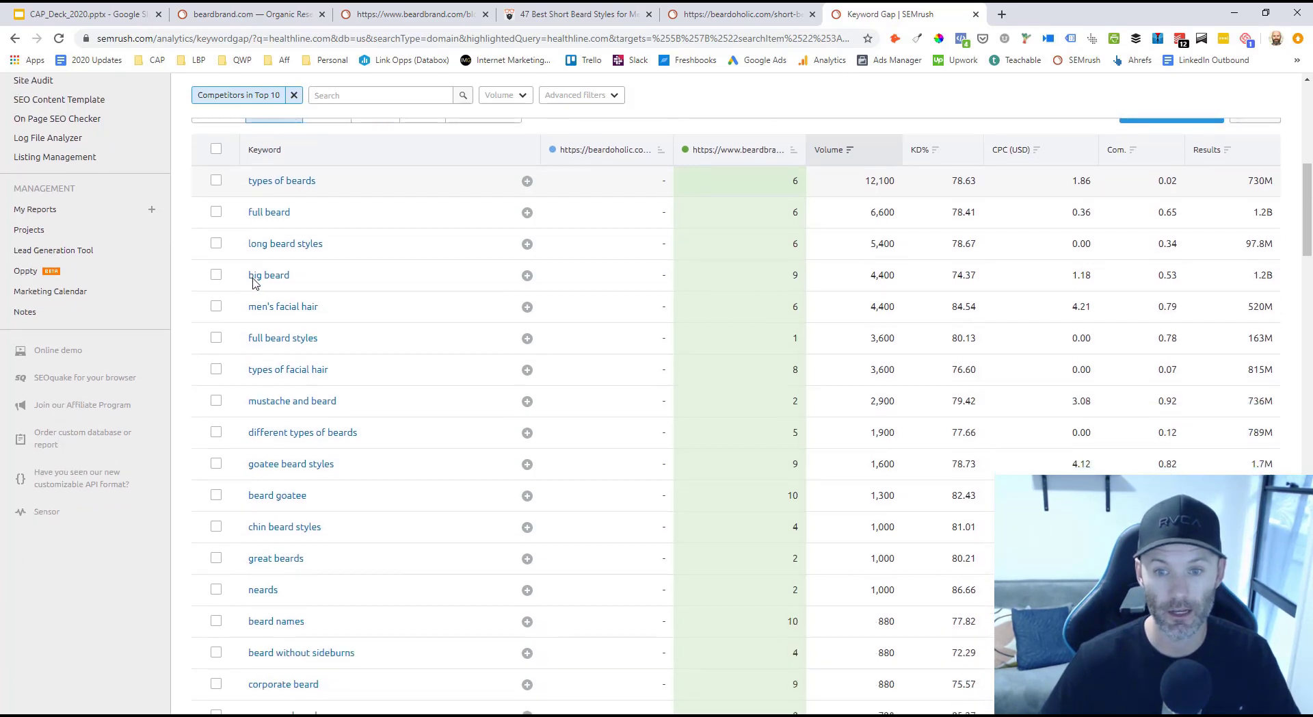